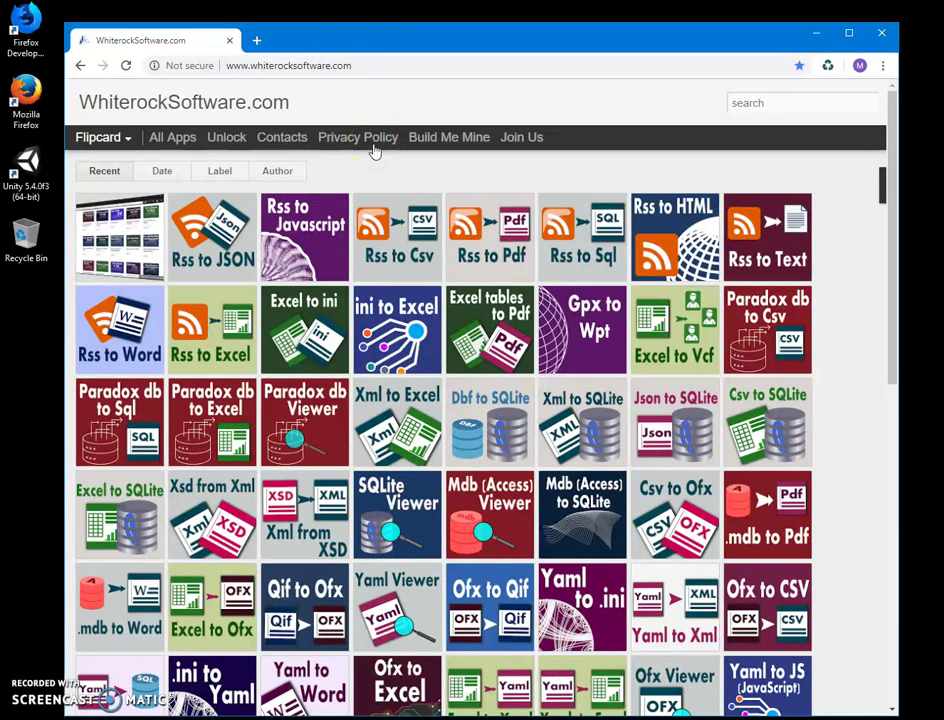
# Step: Search WhiterockSoftware.com for "excel to" and download the installer archive from the Excel to ini page
pyautogui.click(767, 101)
pyautogui.write('excel to')
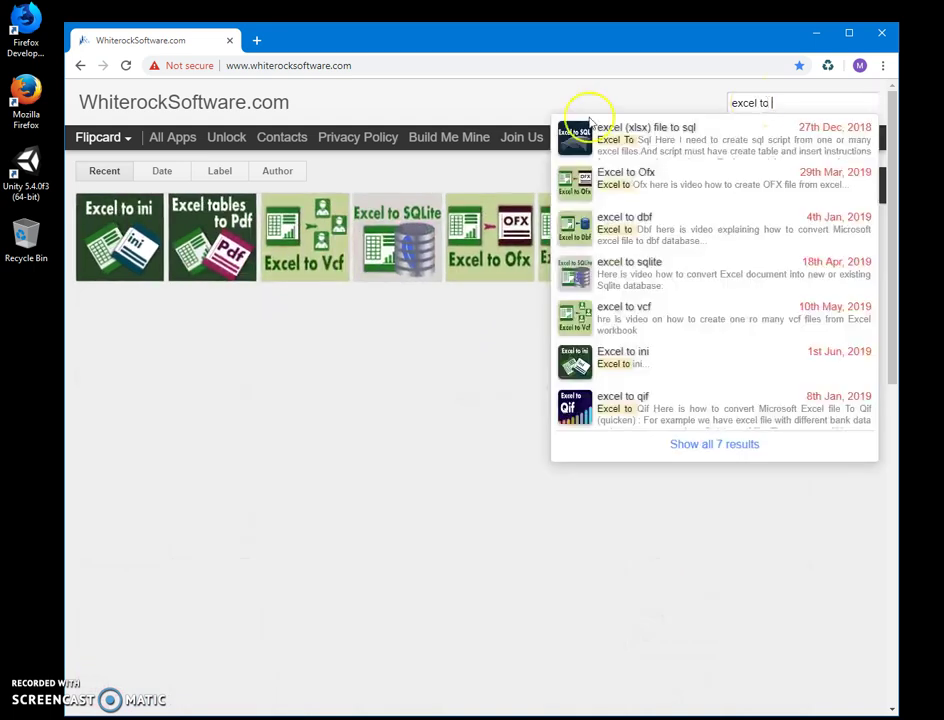
pyautogui.click(112, 222)
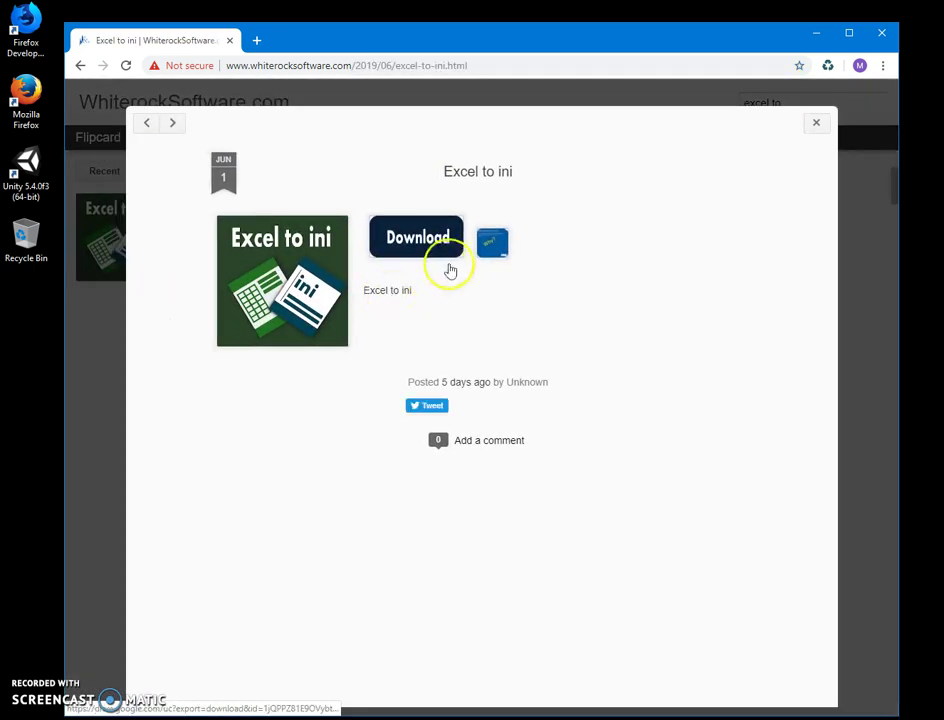
pyautogui.click(434, 238)
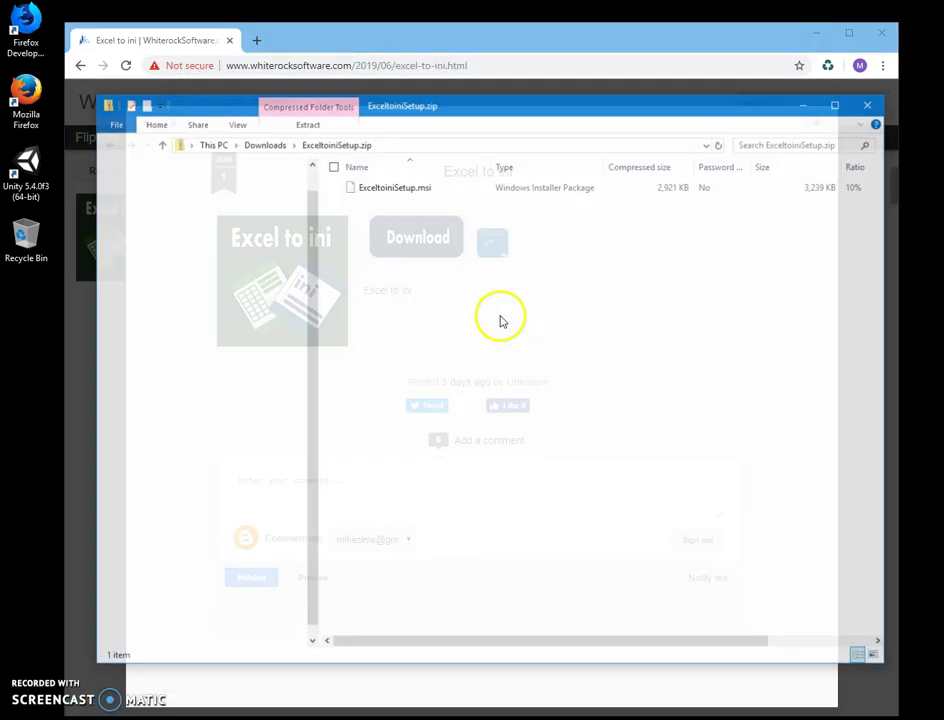
# Step: Launch ExceltoiniSetup.msi from the downloaded archive and allow it to run despite the SmartScreen block
pyautogui.doubleClick(399, 190)
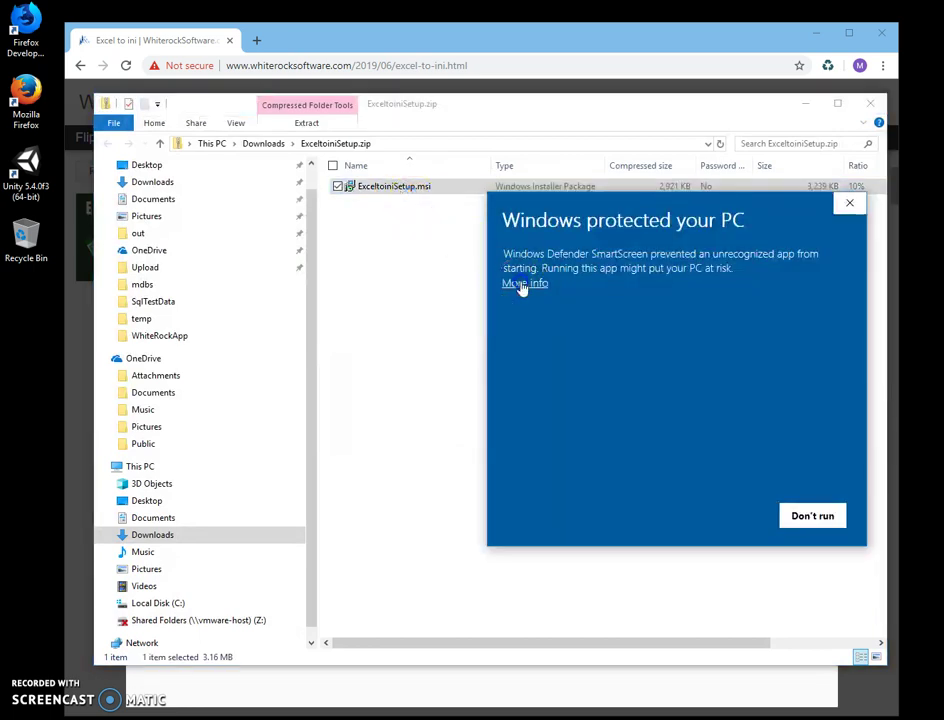
pyautogui.click(522, 286)
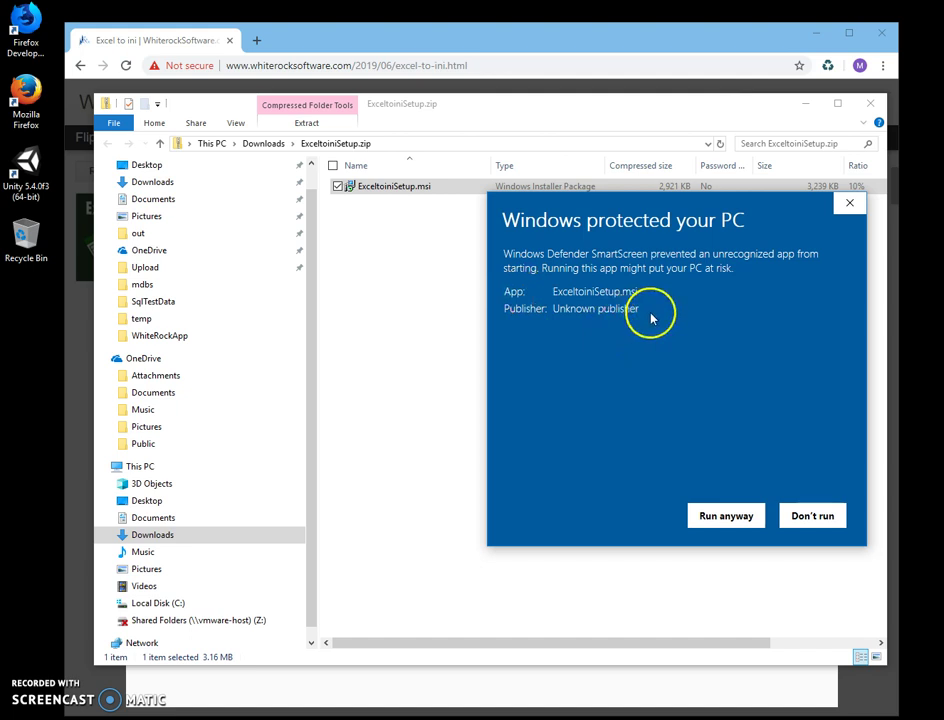
pyautogui.moveTo(651, 318); pyautogui.dragTo(488, 316)
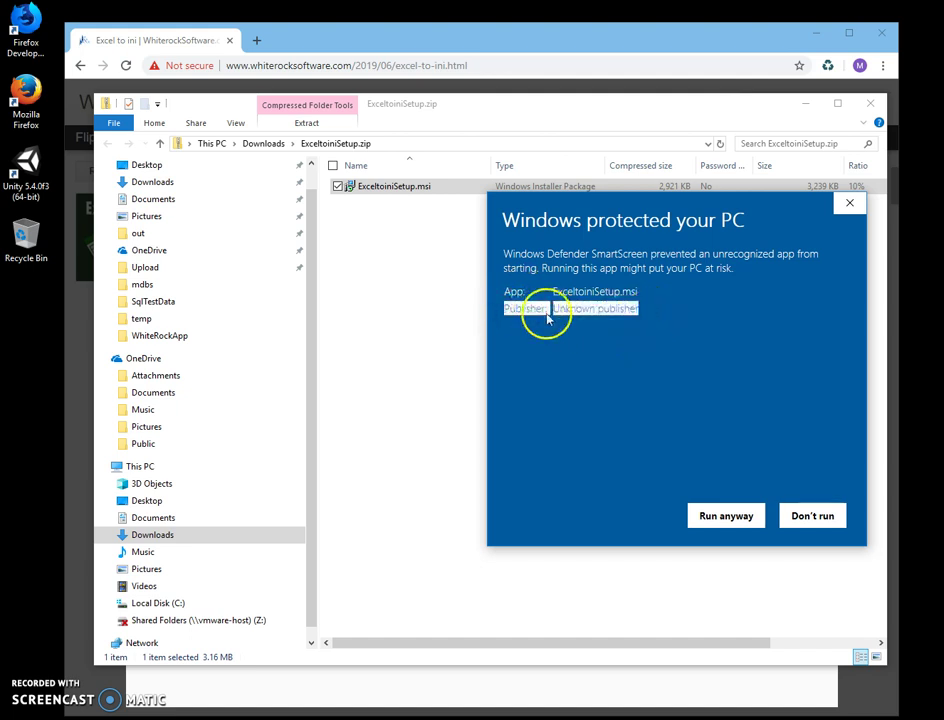
pyautogui.click(582, 326)
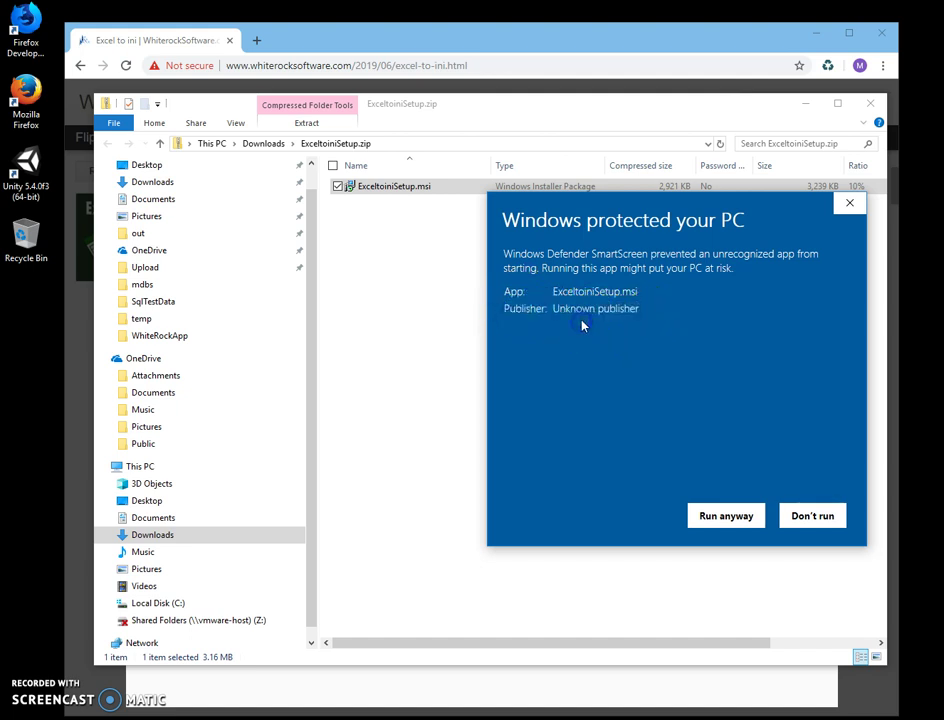
pyautogui.click(724, 515)
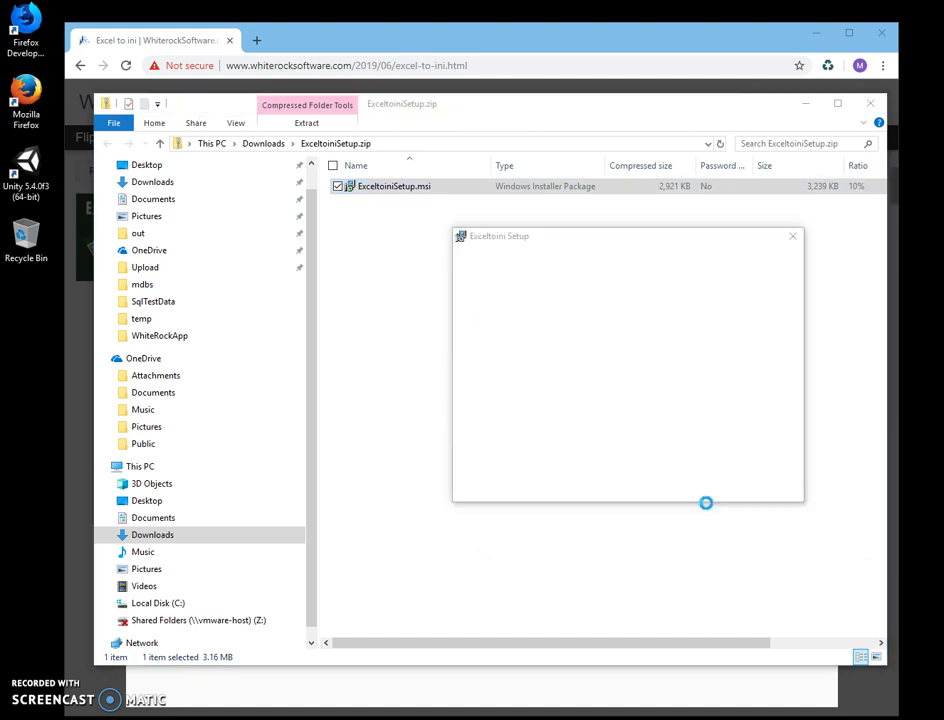
# Step: Complete the Exceltoini Setup wizard with the default options to install the program
pyautogui.click(703, 484)
pyautogui.click(704, 485)
pyautogui.click(705, 485)
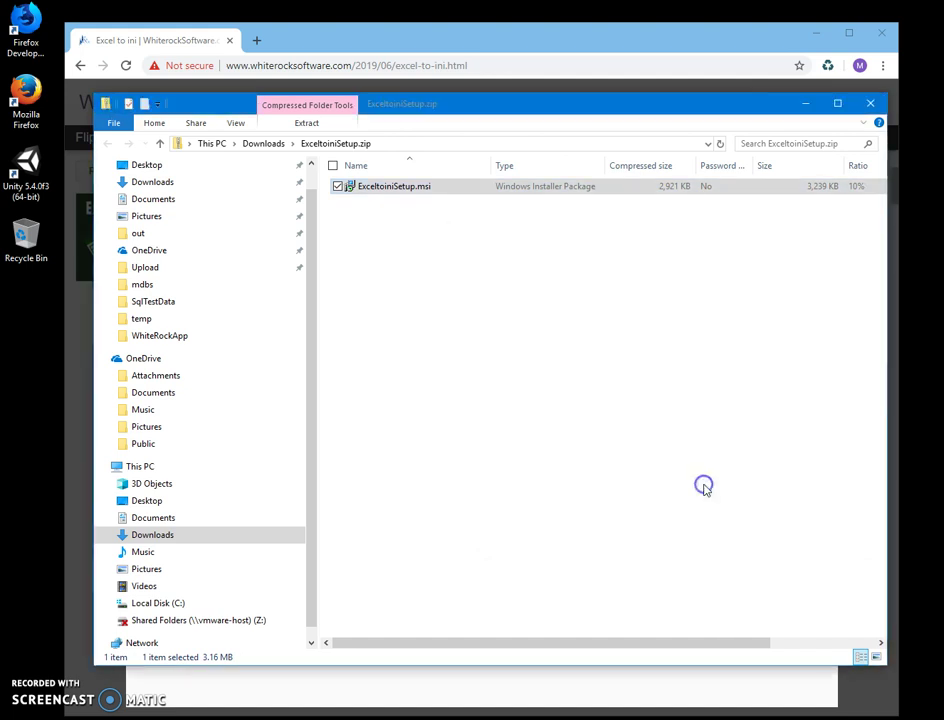
pyautogui.click(556, 491)
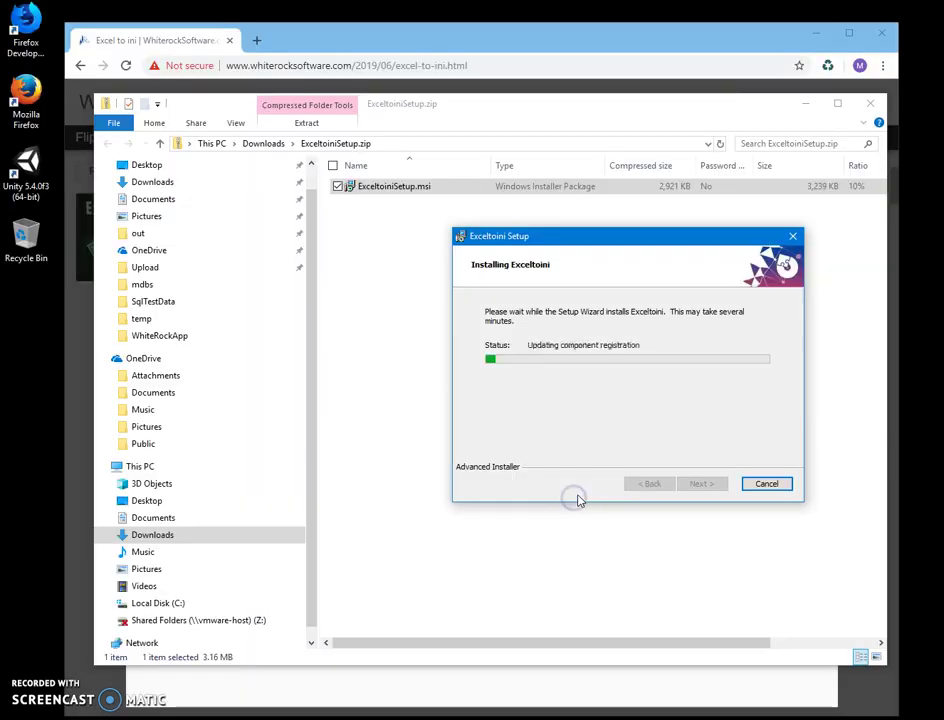
pyautogui.click(700, 484)
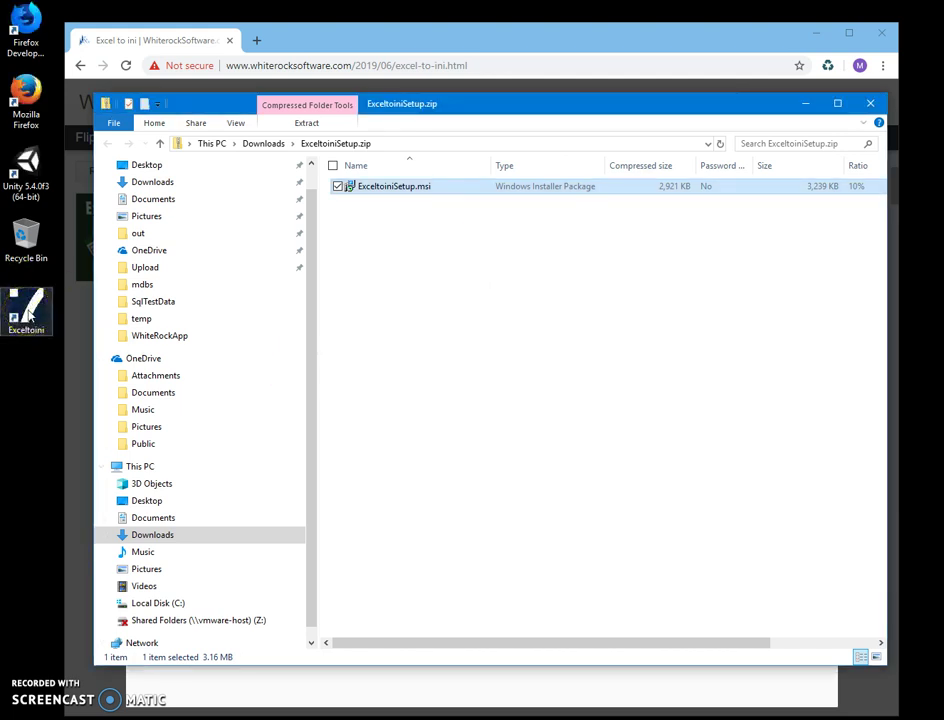
# Step: Clear the desktop of open windows, launch Exceltoini from its shortcut and bring its window fully into view
pyautogui.doubleClick(33, 320)
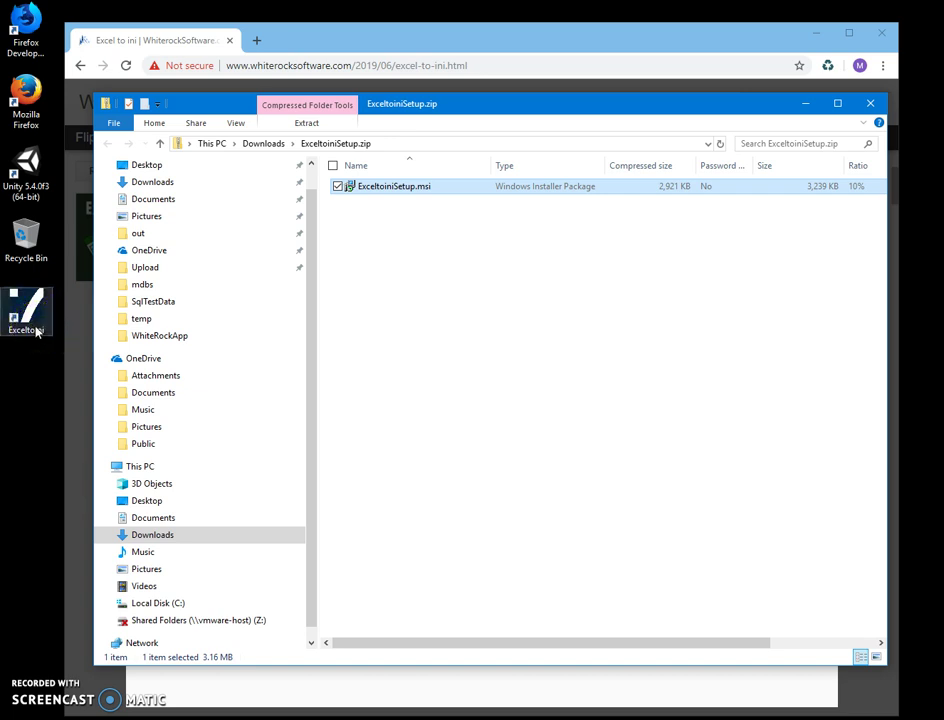
pyautogui.click(870, 103)
pyautogui.click(819, 31)
pyautogui.click(27, 312)
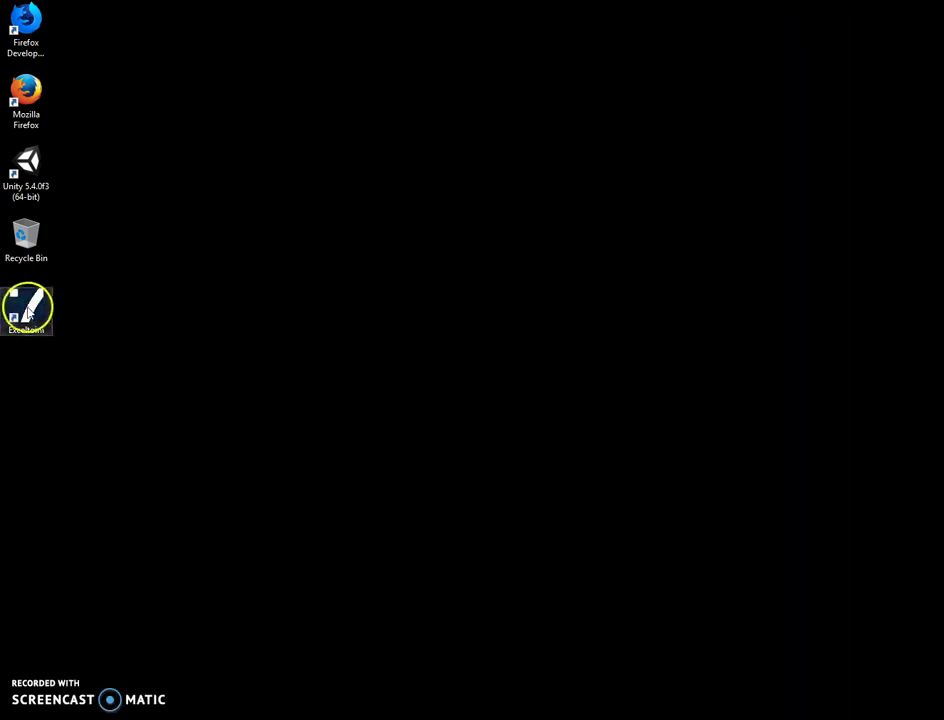
pyautogui.doubleClick(27, 312)
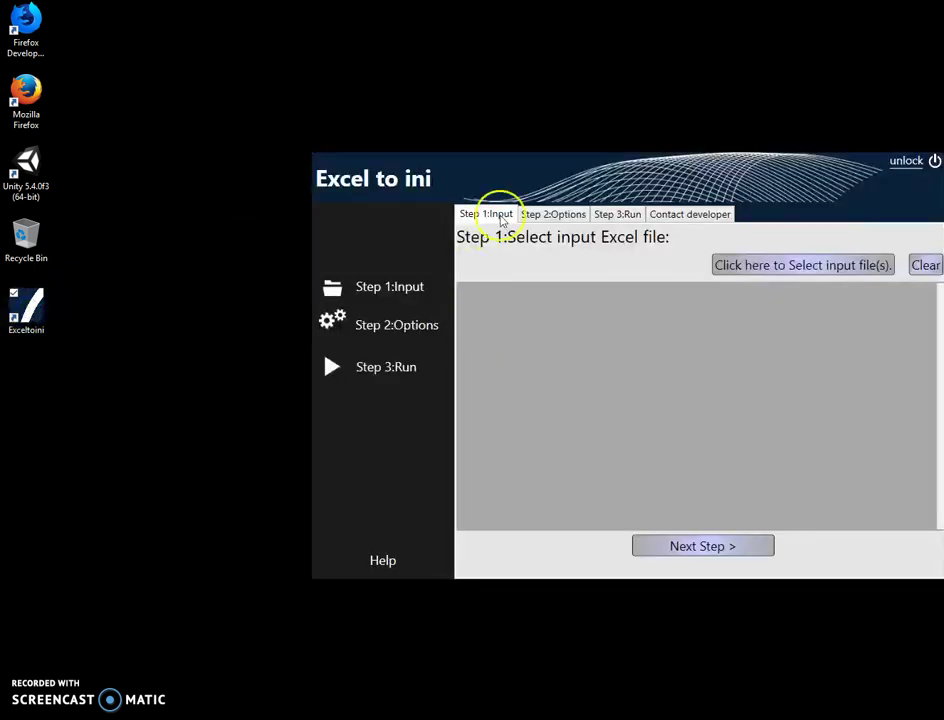
pyautogui.moveTo(527, 162); pyautogui.dragTo(341, 162)
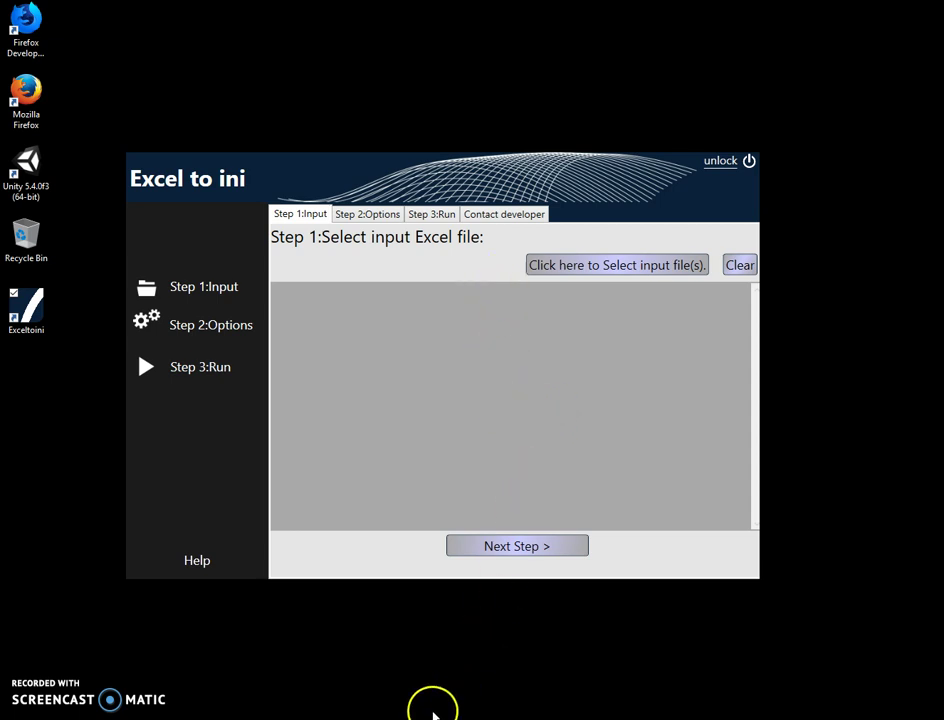
# Step: Look through the Documents and out folders in File Explorer, sorted by date modified, for an Excel input file
pyautogui.click(489, 461)
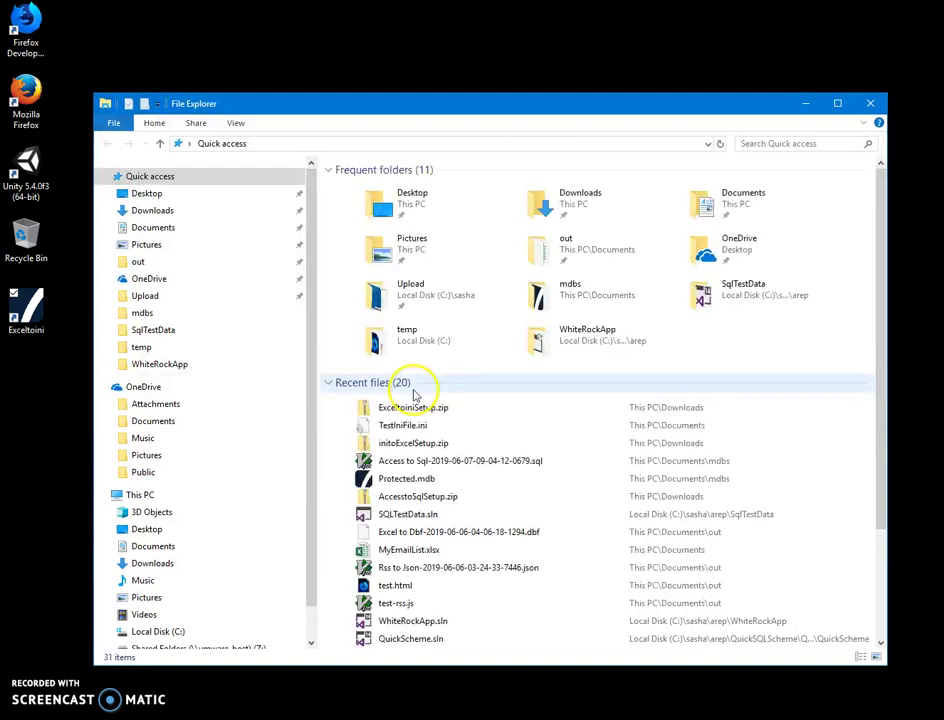
pyautogui.click(153, 227)
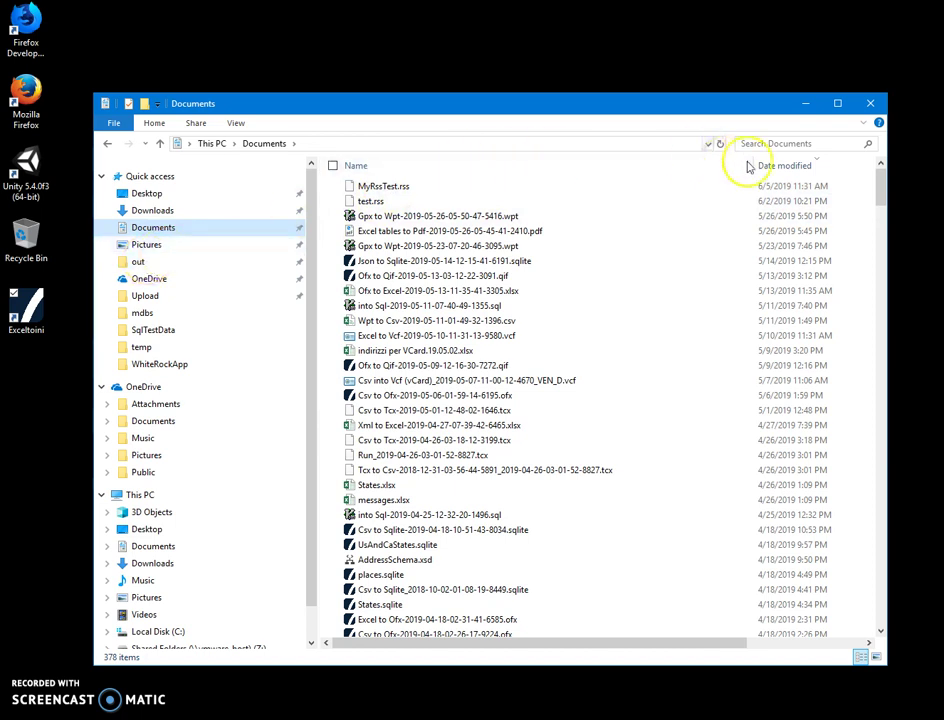
pyautogui.click(786, 165)
pyautogui.click(786, 165)
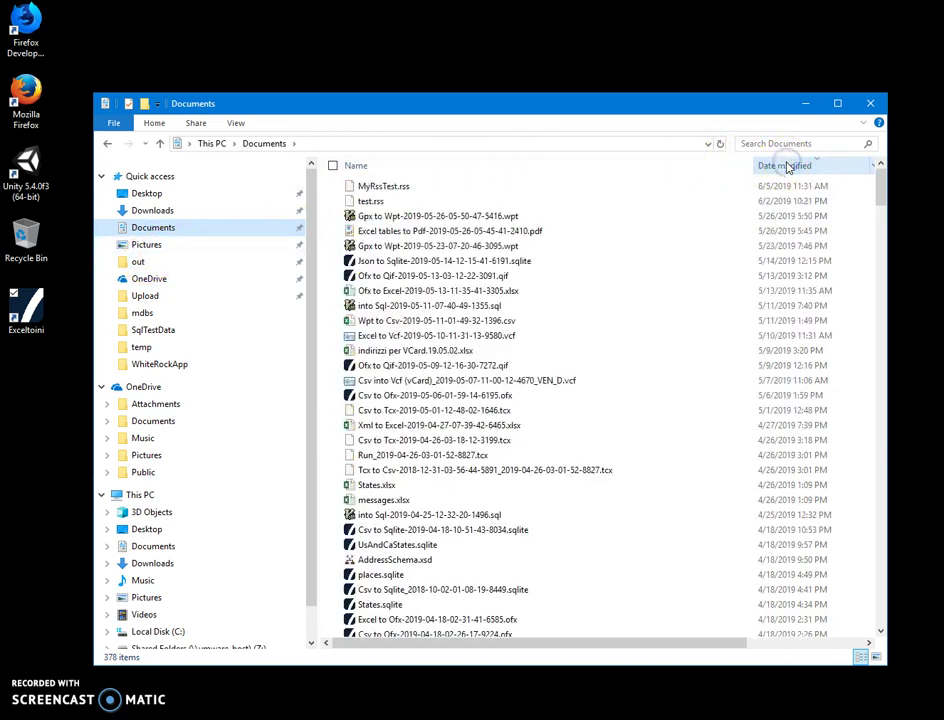
pyautogui.scroll(-4, 605, 355)
pyautogui.scroll(-3, 600, 355)
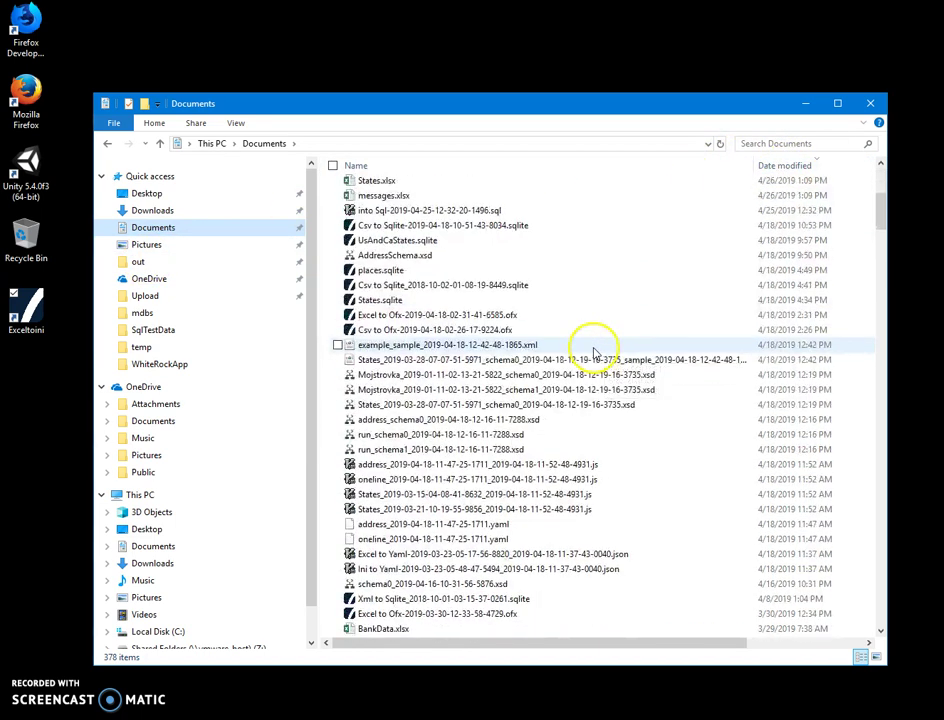
pyautogui.click(205, 259)
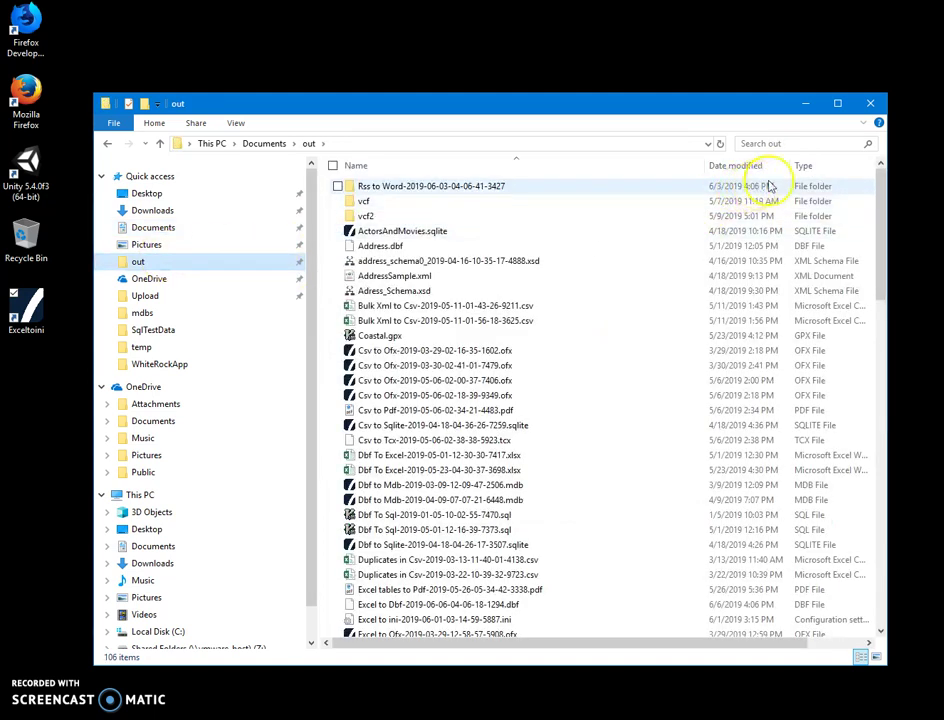
pyautogui.click(745, 170)
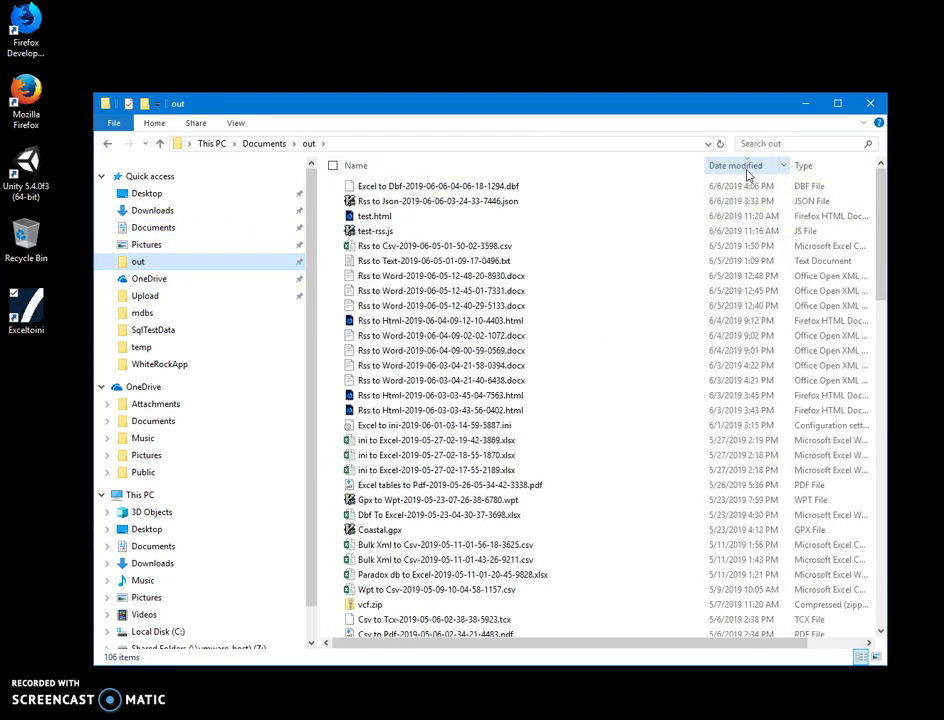
pyautogui.click(746, 170)
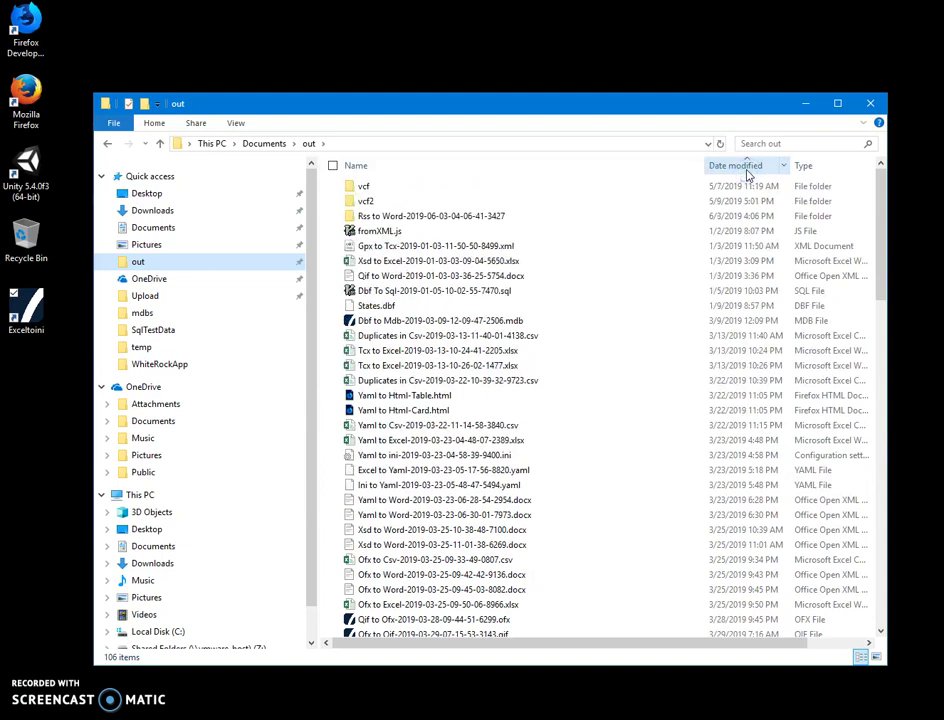
pyautogui.click(746, 170)
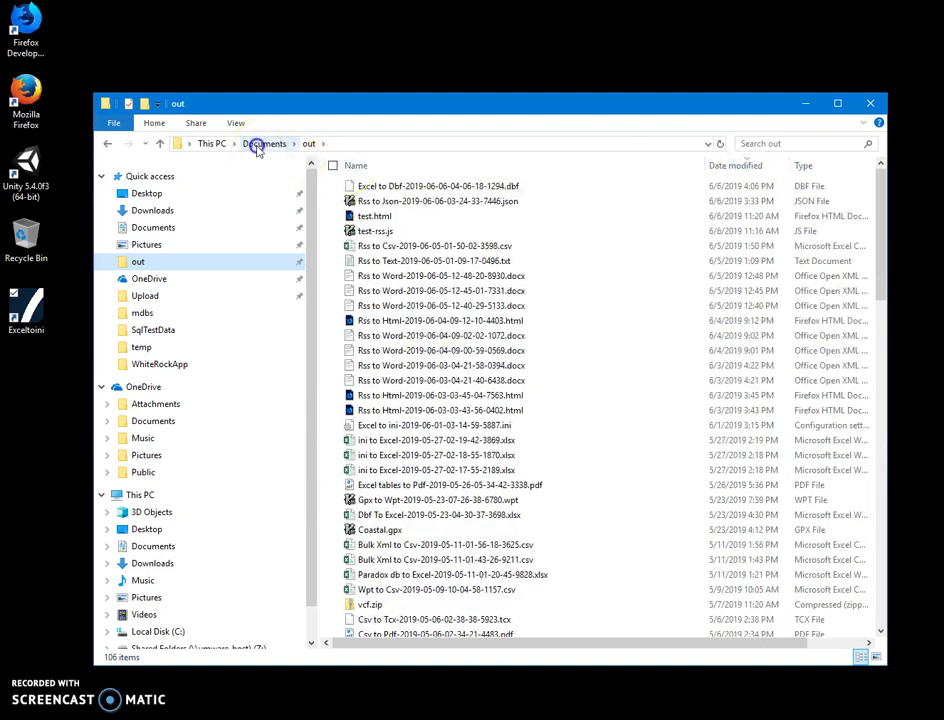
# Step: Return to the start of the Documents folder listing and open the iniFileData workbook in Excel
pyautogui.click(255, 143)
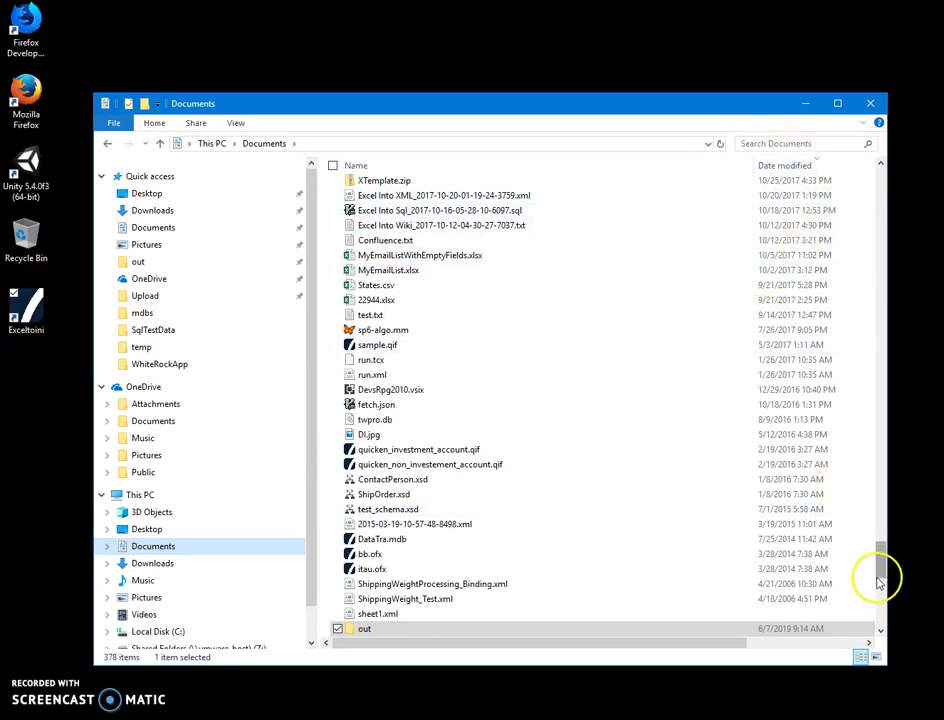
pyautogui.moveTo(879, 572); pyautogui.dragTo(925, 193)
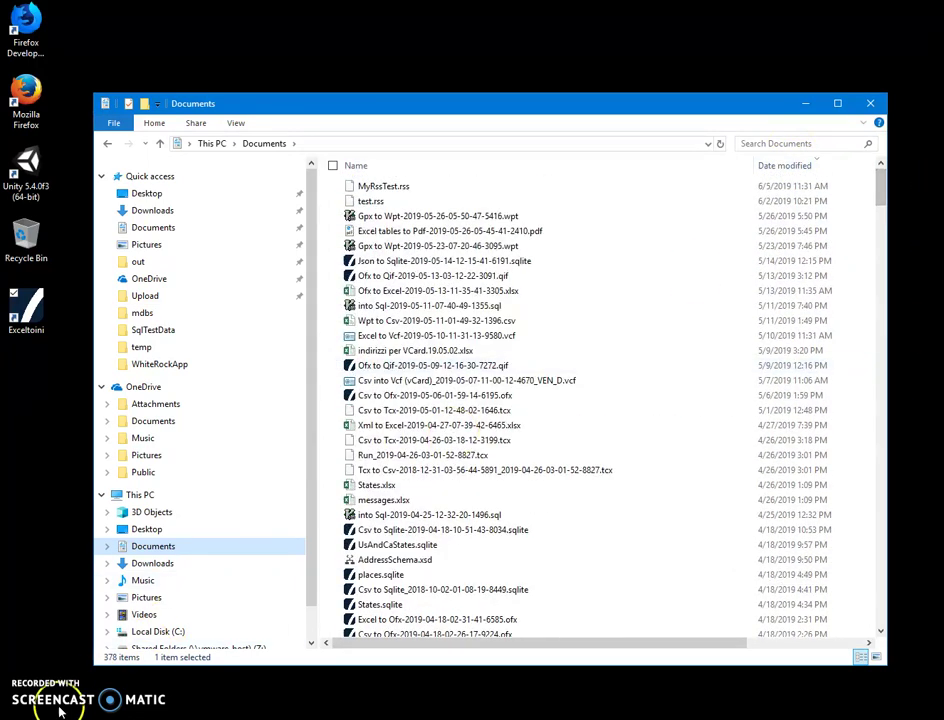
pyautogui.hotkey('ctrl', 'v')
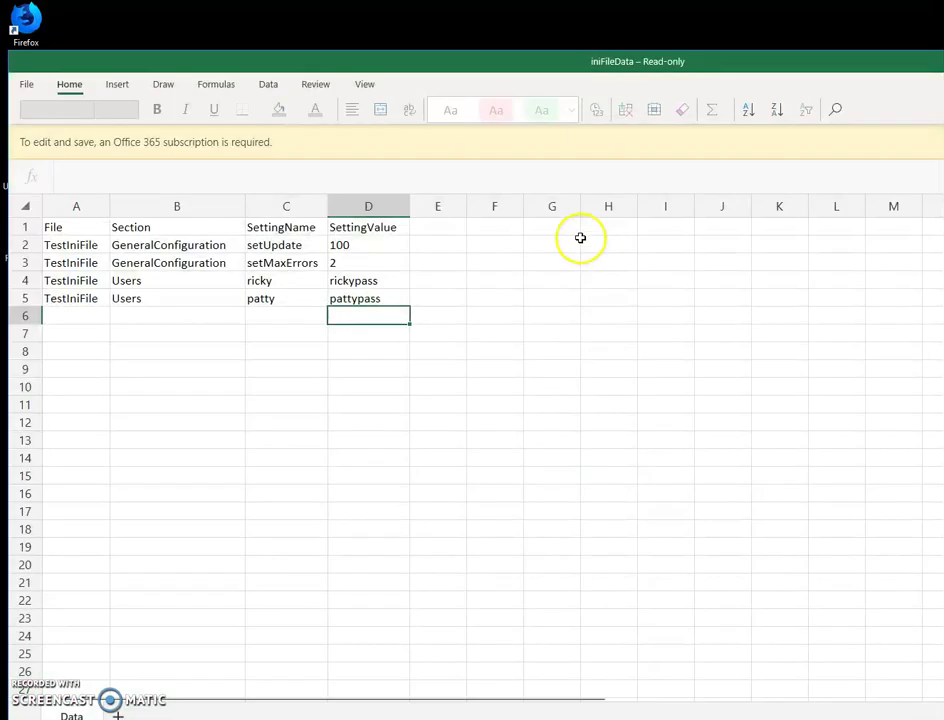
# Step: Examine the data table and its File, Section, SettingName and SettingValue column headers
pyautogui.click(56, 227)
pyautogui.moveTo(54, 227); pyautogui.dragTo(405, 342)
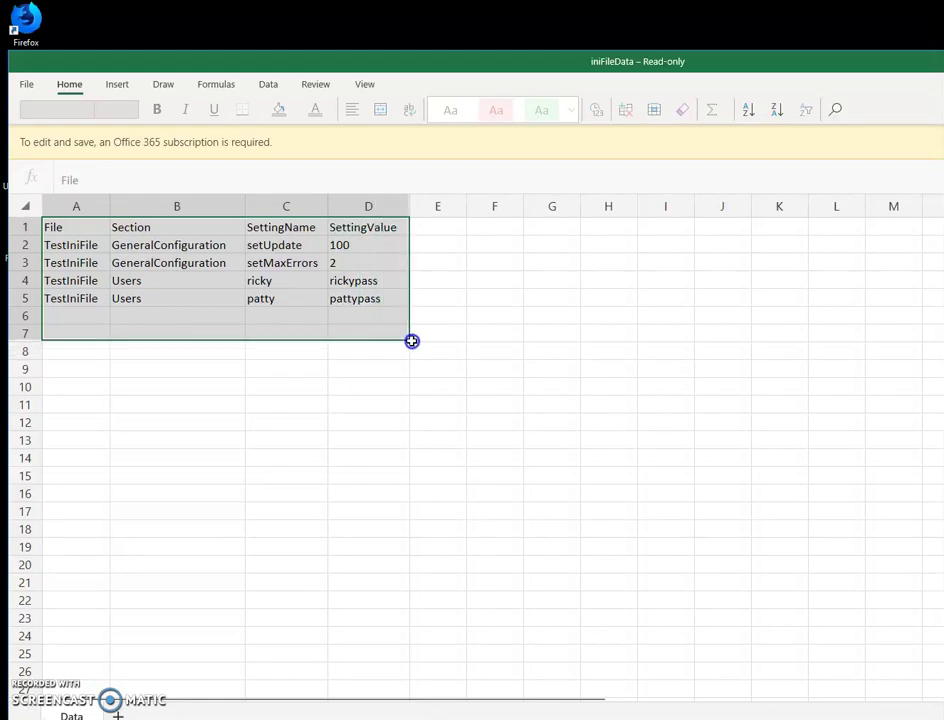
pyautogui.click(286, 404)
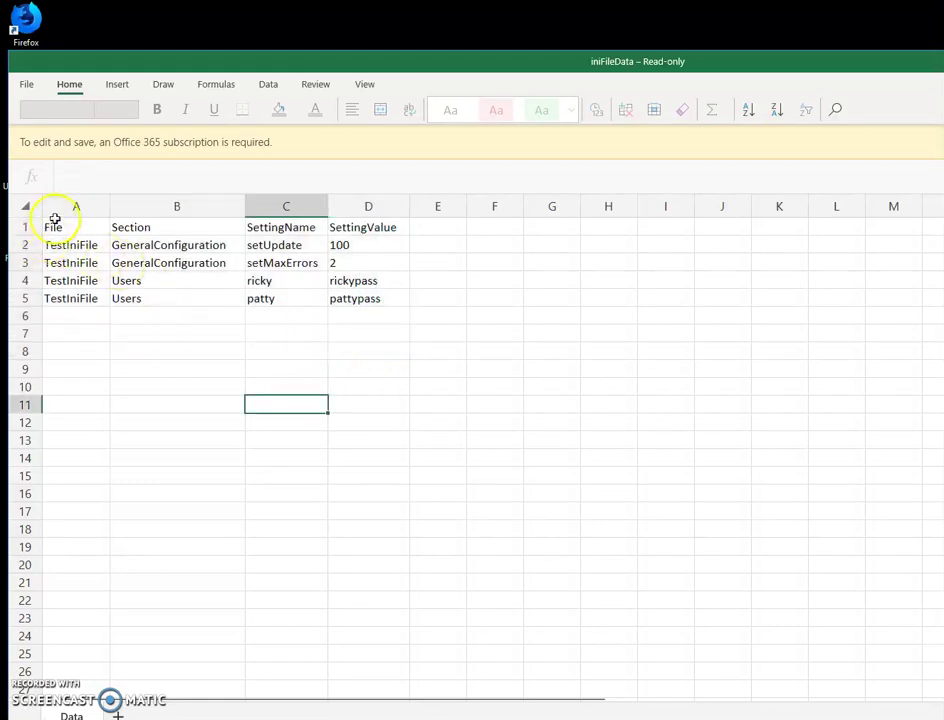
pyautogui.moveTo(60, 227); pyautogui.dragTo(386, 219)
pyautogui.click(164, 240)
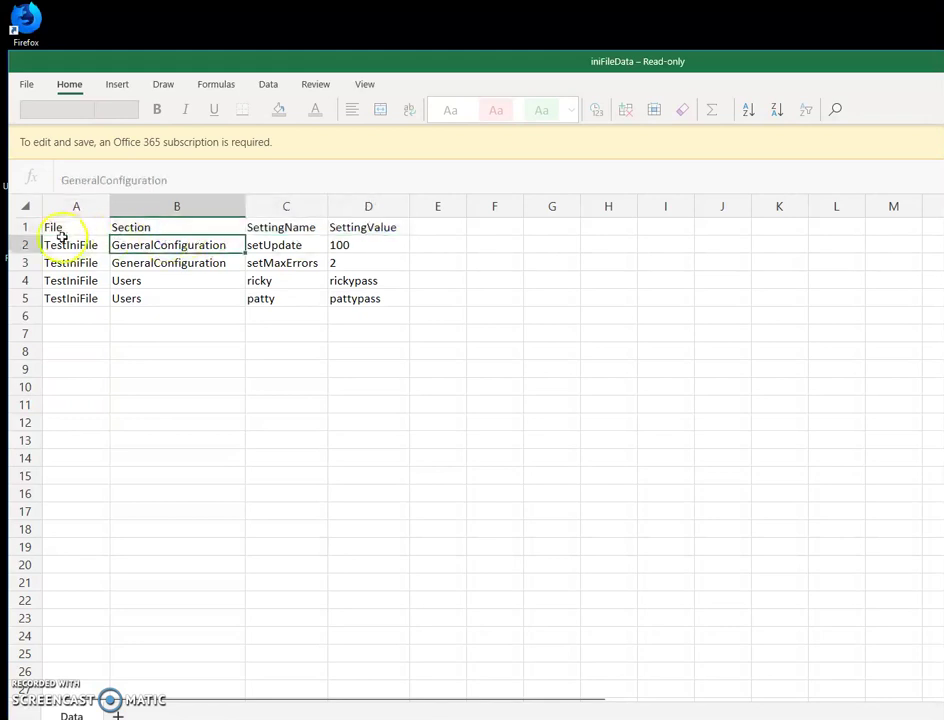
pyautogui.click(160, 228)
pyautogui.click(290, 224)
pyautogui.click(360, 228)
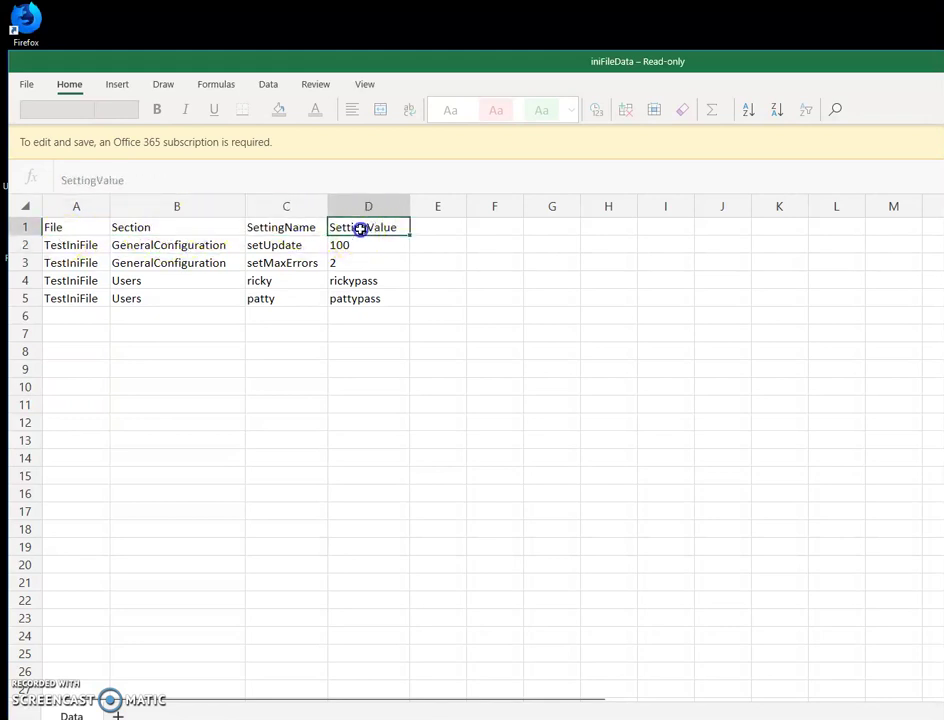
# Step: Examine how the data rows assign settings to sections, focusing on the two GeneralConfiguration rows in the Section column
pyautogui.click(276, 246)
pyautogui.click(356, 246)
pyautogui.click(262, 280)
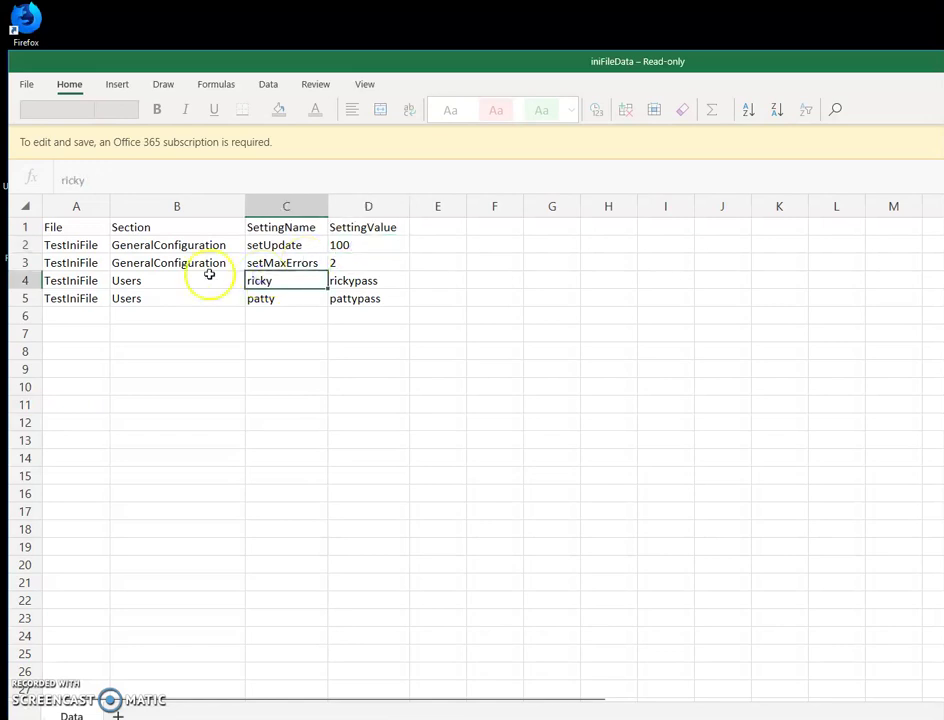
pyautogui.click(160, 247)
pyautogui.click(168, 260)
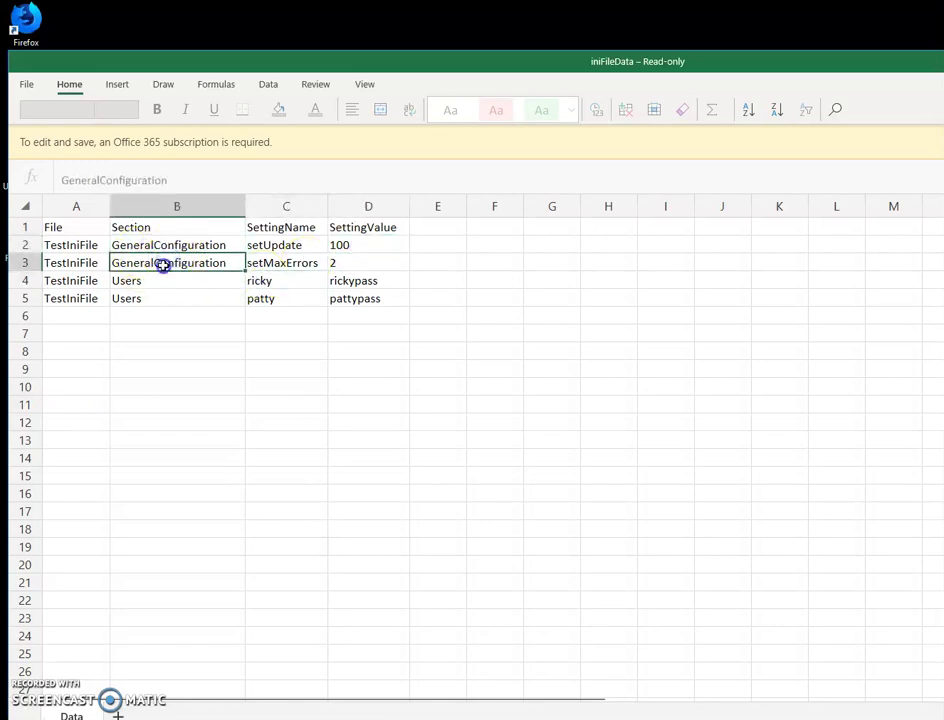
pyautogui.moveTo(163, 265); pyautogui.dragTo(161, 243)
pyautogui.click(165, 238)
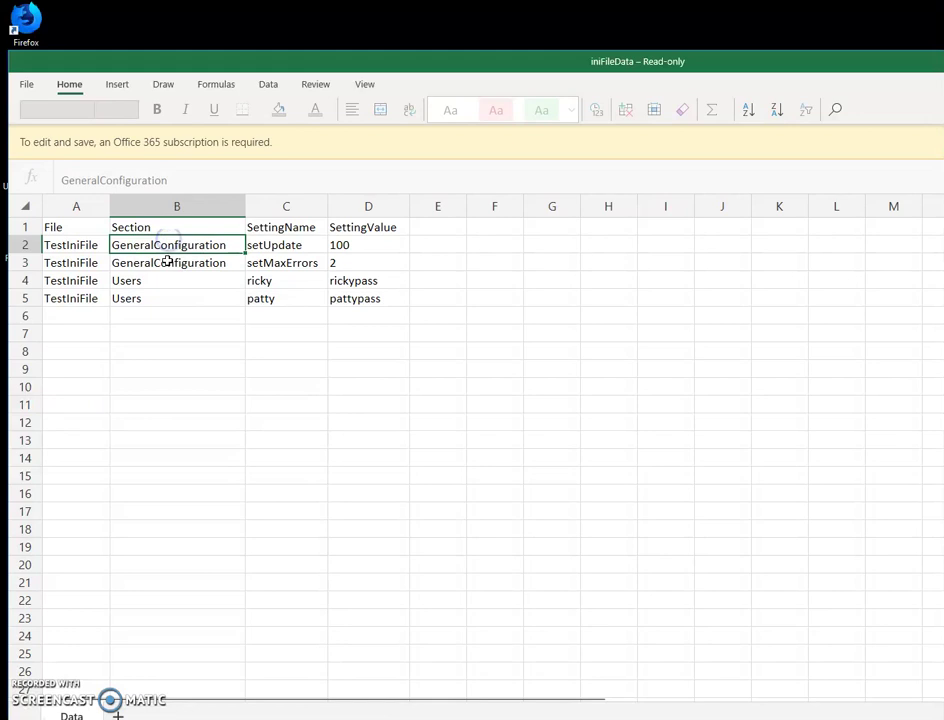
pyautogui.click(167, 261)
pyautogui.click(158, 244)
pyautogui.click(162, 258)
# Step: Review the setting names and values of the GeneralConfiguration rows, the two Users rows and the overall table layout
pyautogui.click(265, 245)
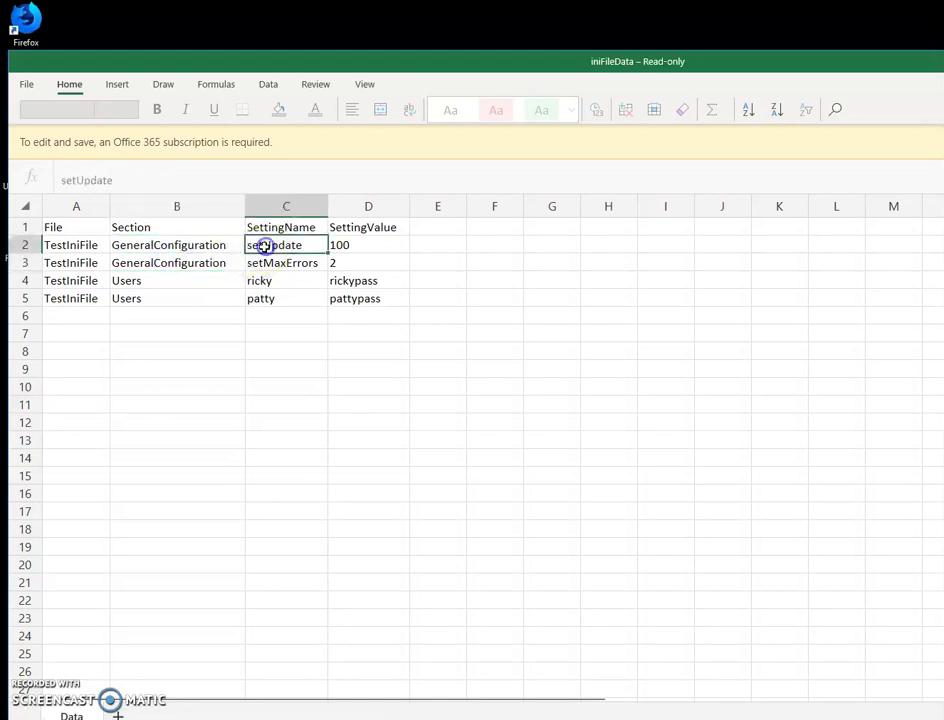
pyautogui.click(350, 249)
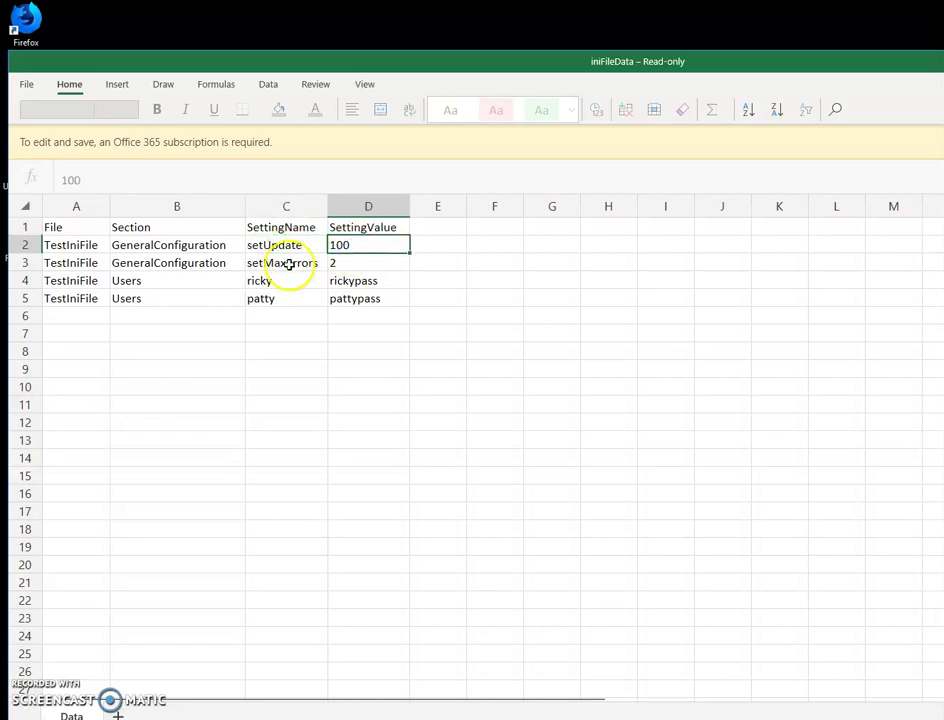
pyautogui.click(290, 263)
pyautogui.click(357, 264)
pyautogui.click(215, 283)
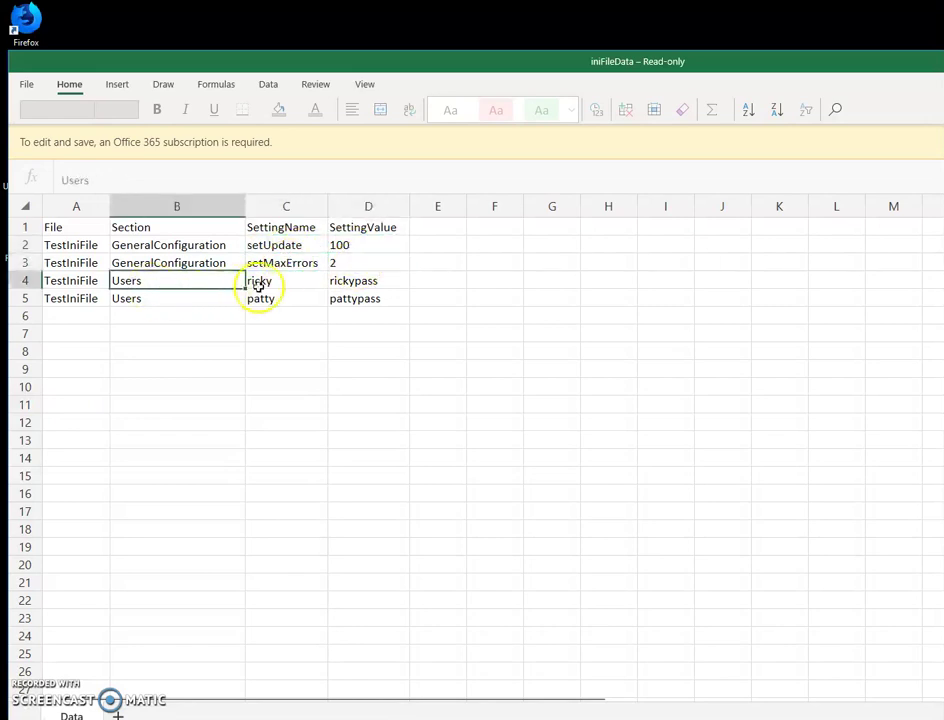
pyautogui.click(275, 283)
pyautogui.click(196, 295)
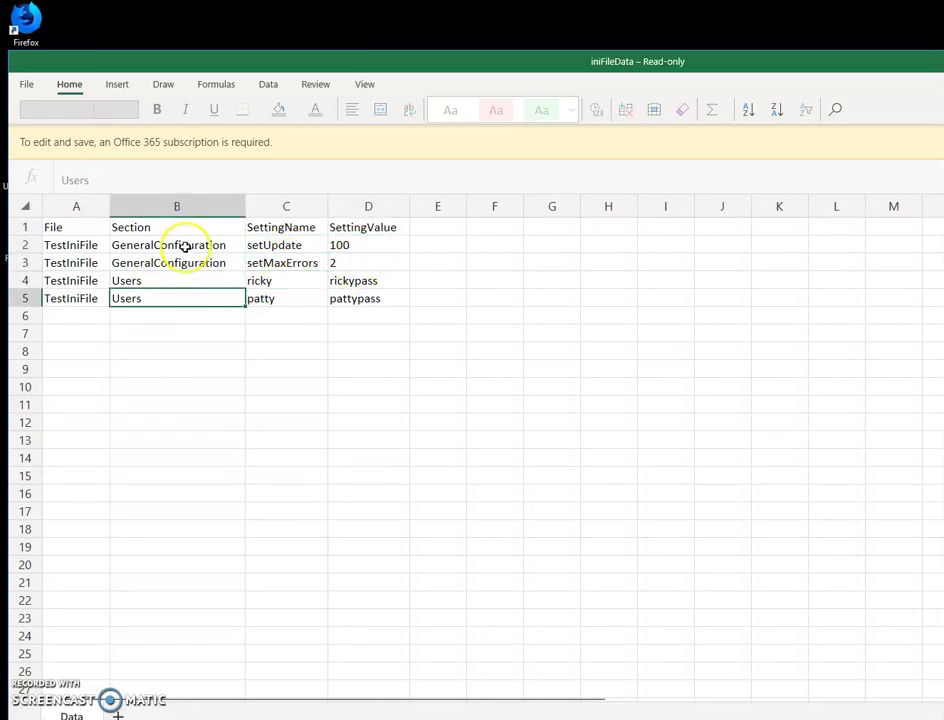
pyautogui.moveTo(141, 222); pyautogui.dragTo(388, 609)
pyautogui.click(257, 579)
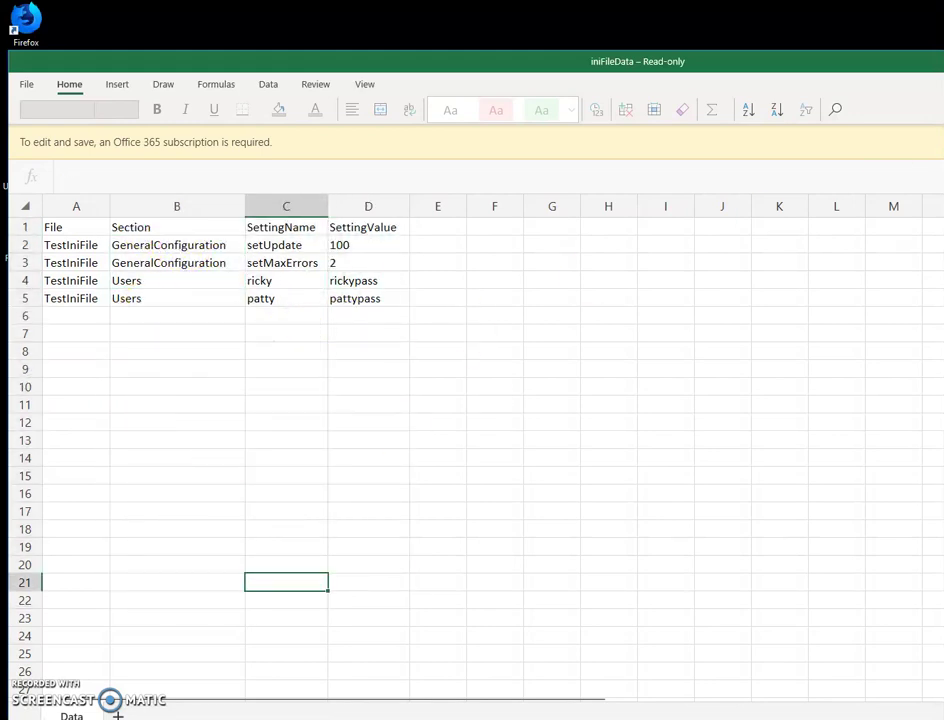
# Step: Close the workbook, minimize File Explorer and choose iniFileData.xlsx from Documents as the input file in Excel to ini
pyautogui.hotkey('alt', 'F4')
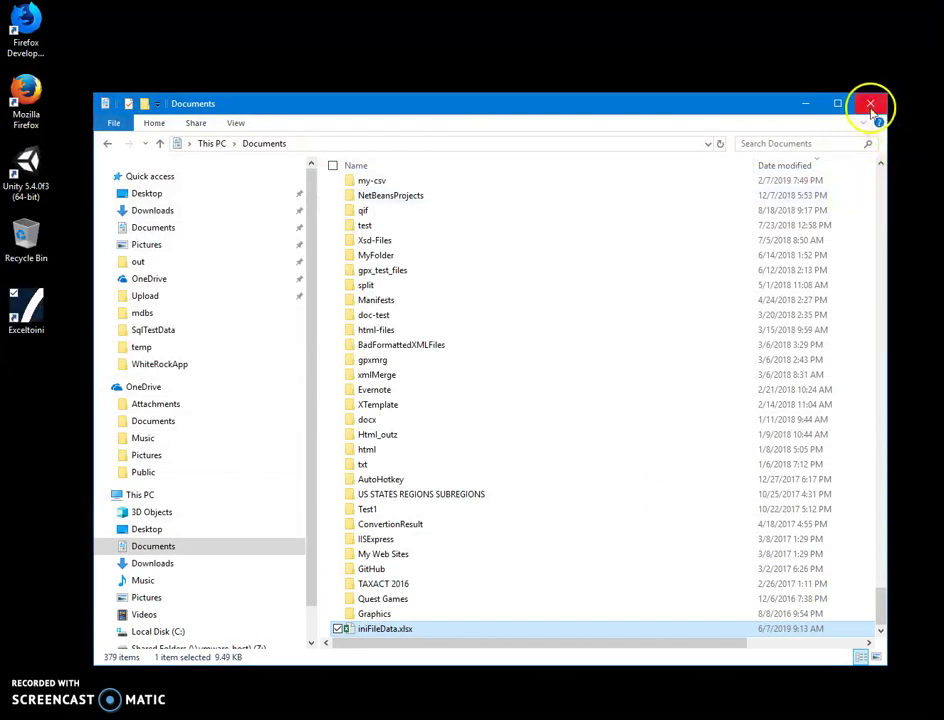
pyautogui.click(810, 105)
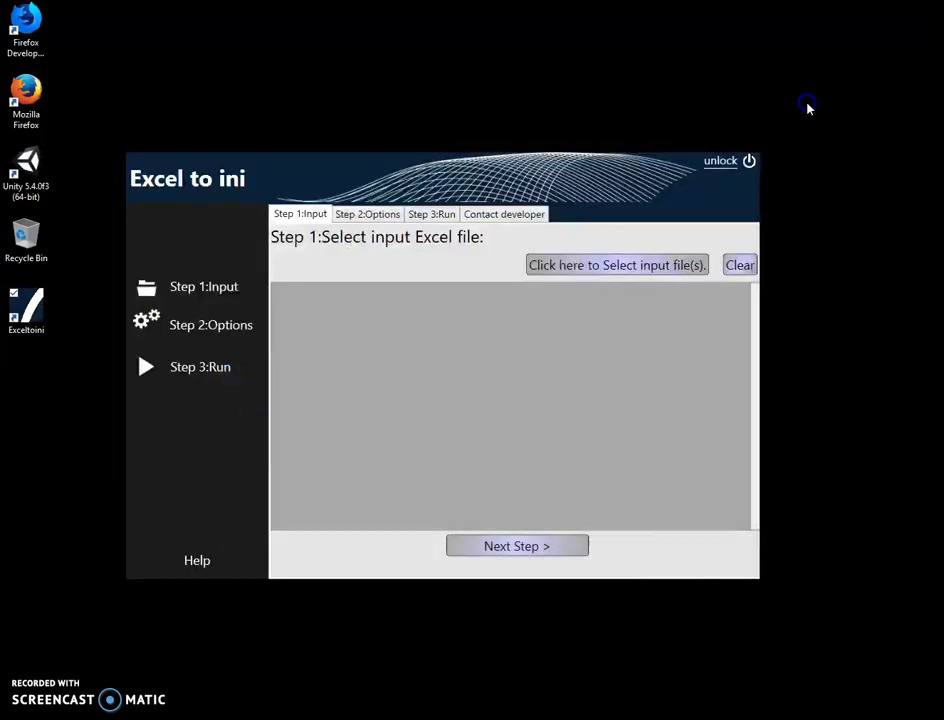
pyautogui.click(571, 260)
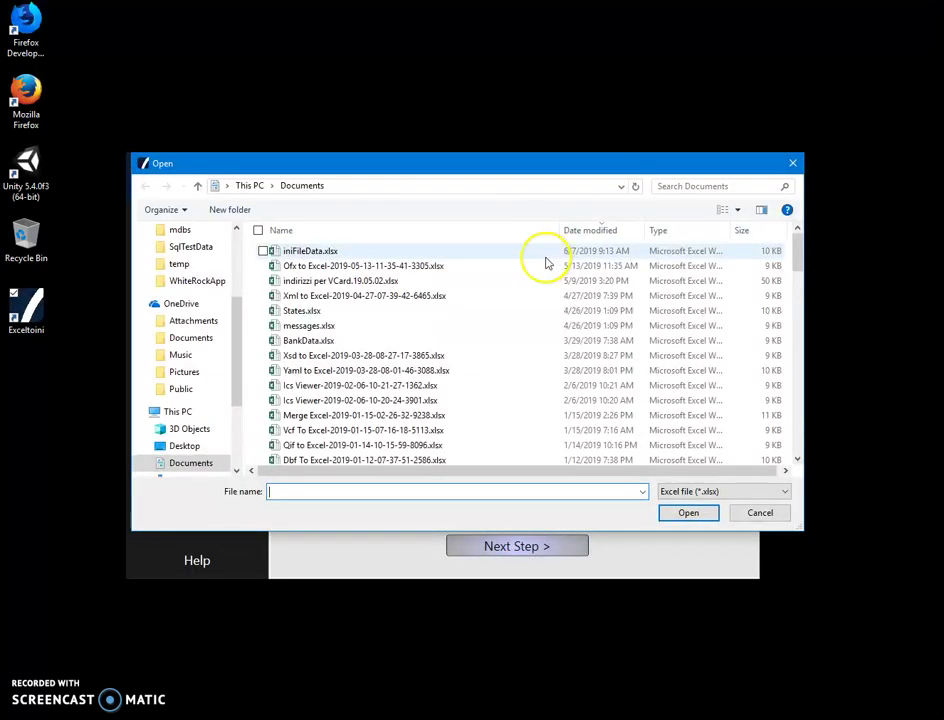
pyautogui.doubleClick(300, 251)
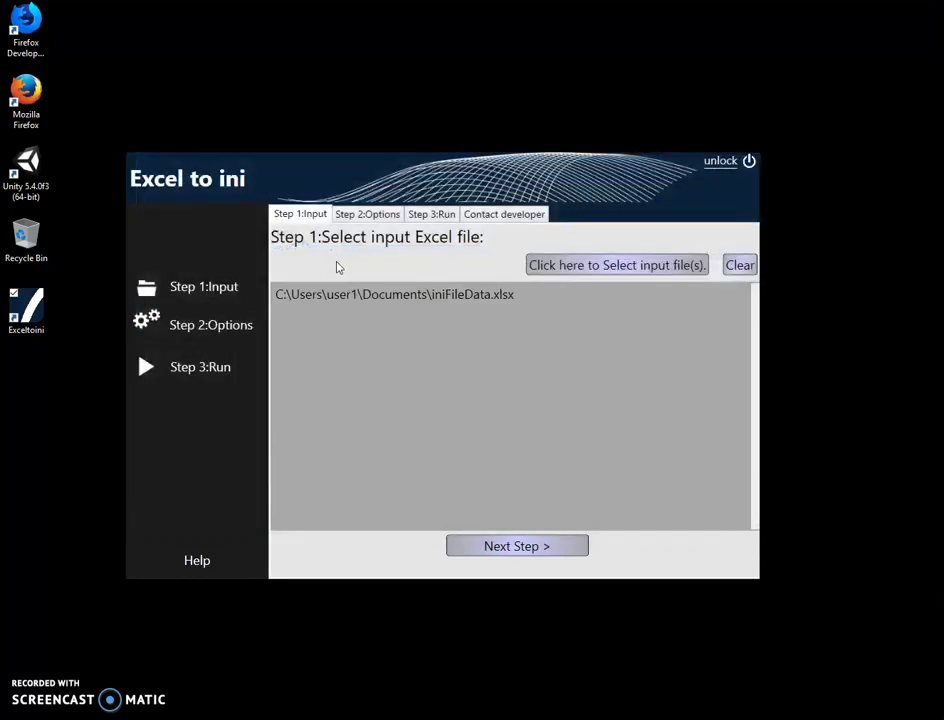
# Step: In the conversion options, map the section column to Section, the setting name column to SettingName and the setting value column to SettingValue
pyautogui.click(532, 556)
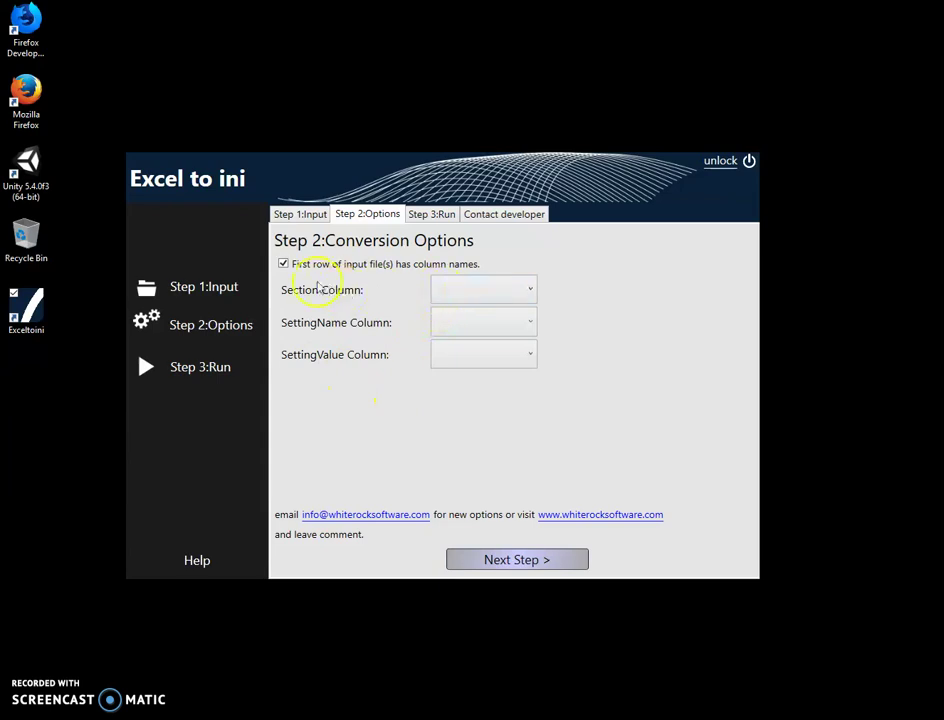
pyautogui.click(459, 290)
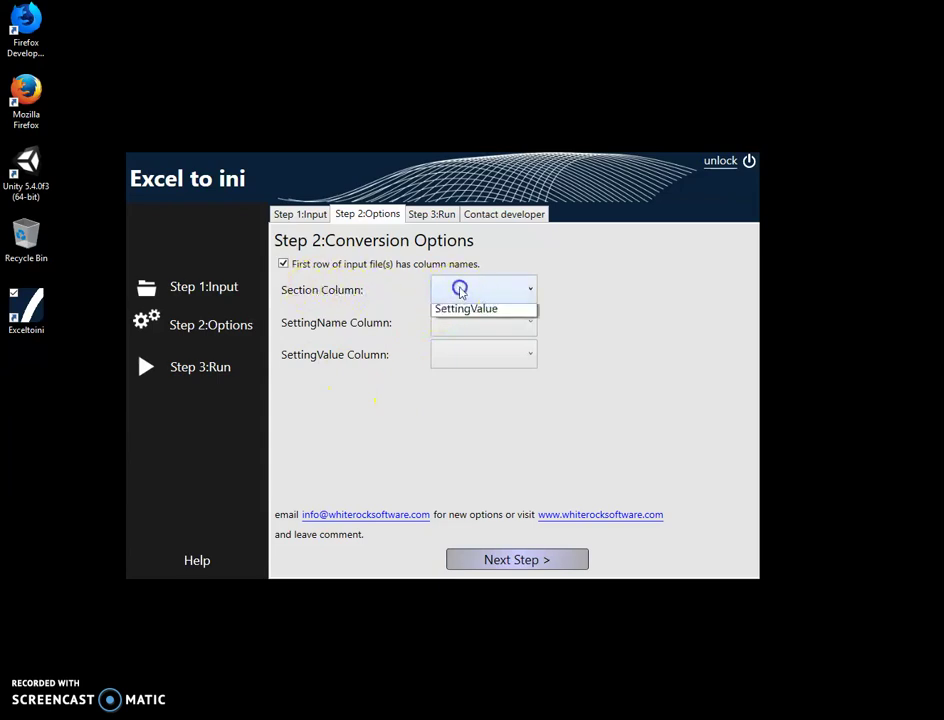
pyautogui.click(466, 332)
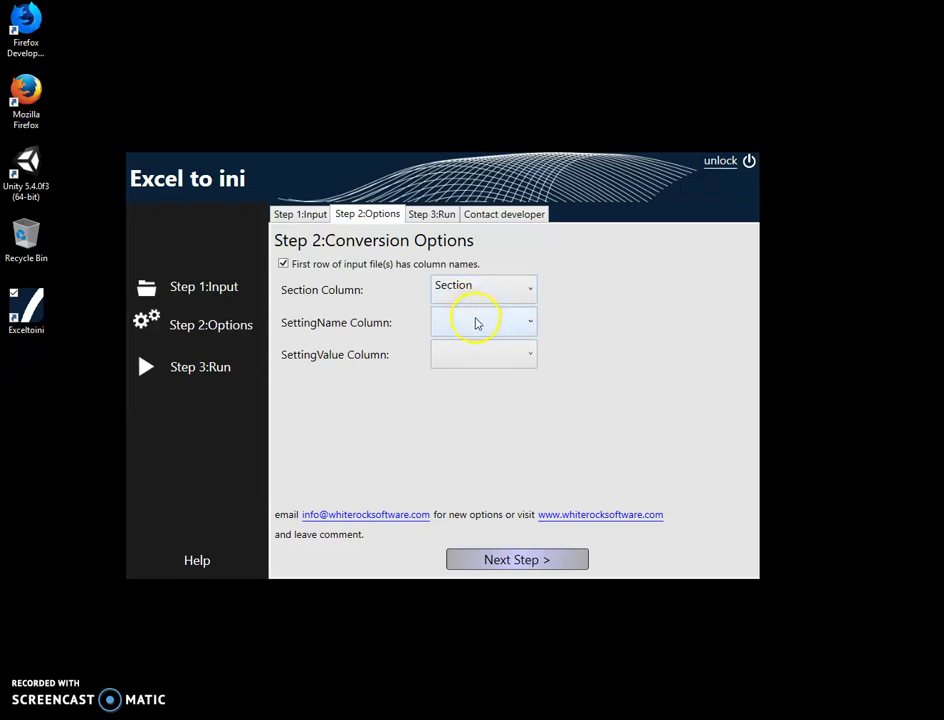
pyautogui.click(478, 321)
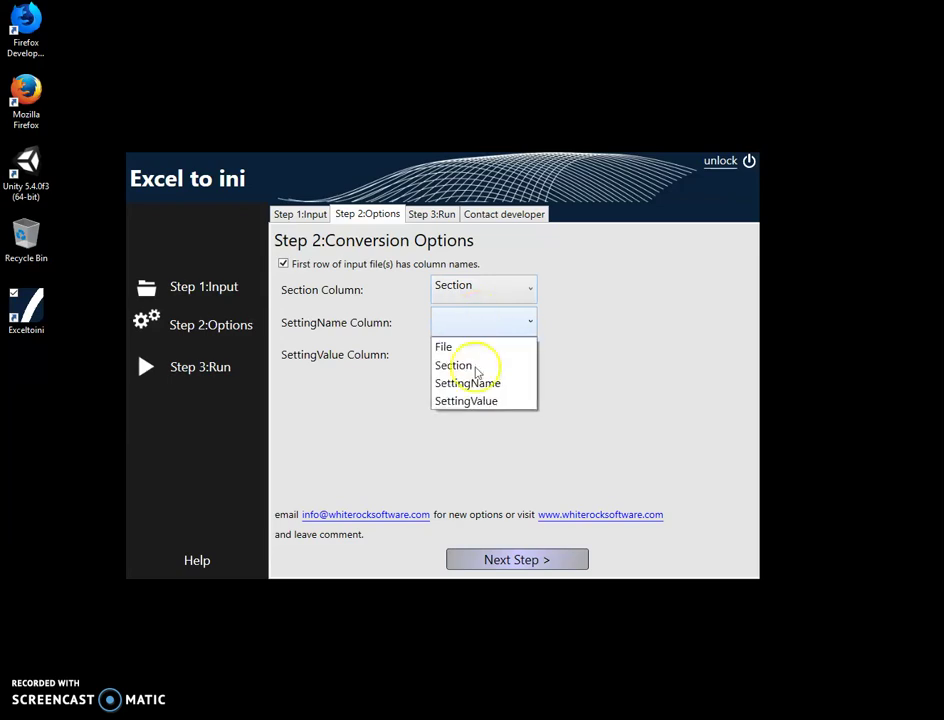
pyautogui.click(477, 381)
pyautogui.click(475, 354)
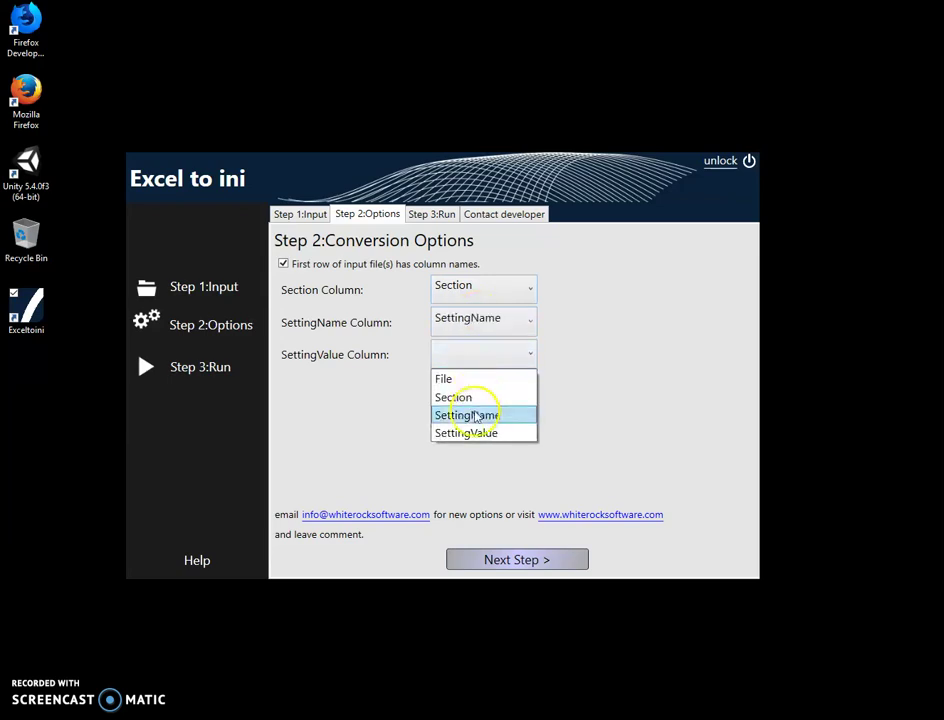
pyautogui.click(473, 432)
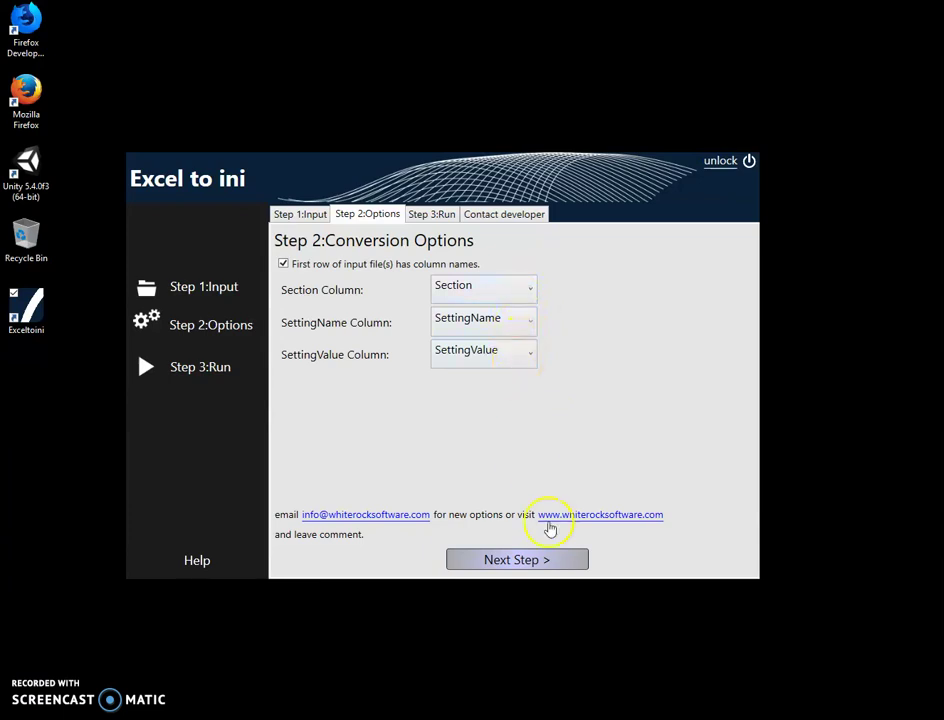
# Step: Preview the conversion and save the result as an ini file in Documents under the suggested file name
pyautogui.click(565, 565)
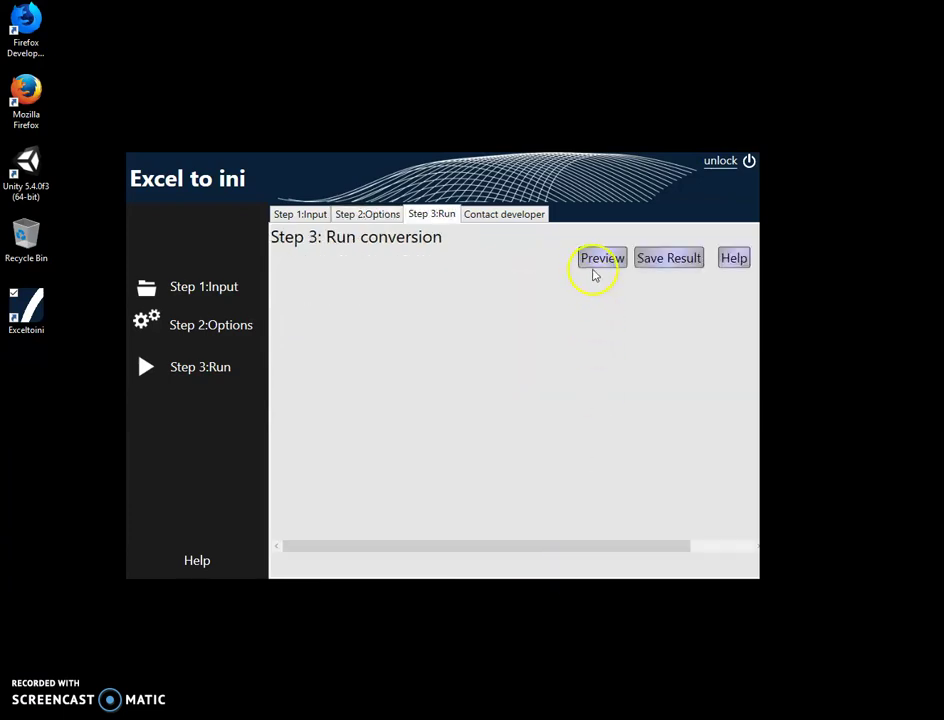
pyautogui.click(601, 260)
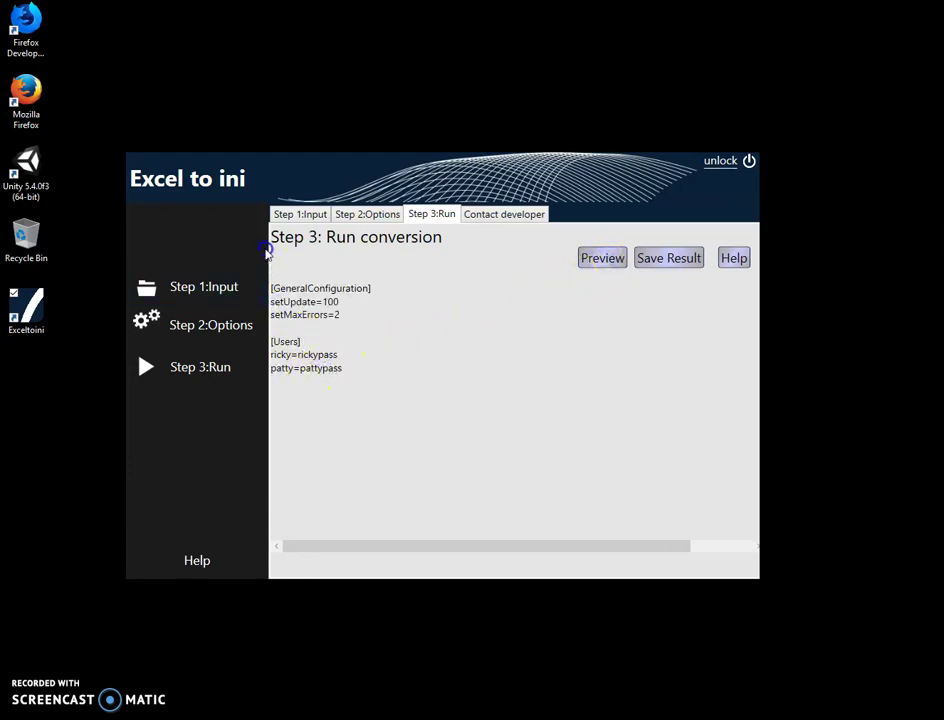
pyautogui.click(678, 262)
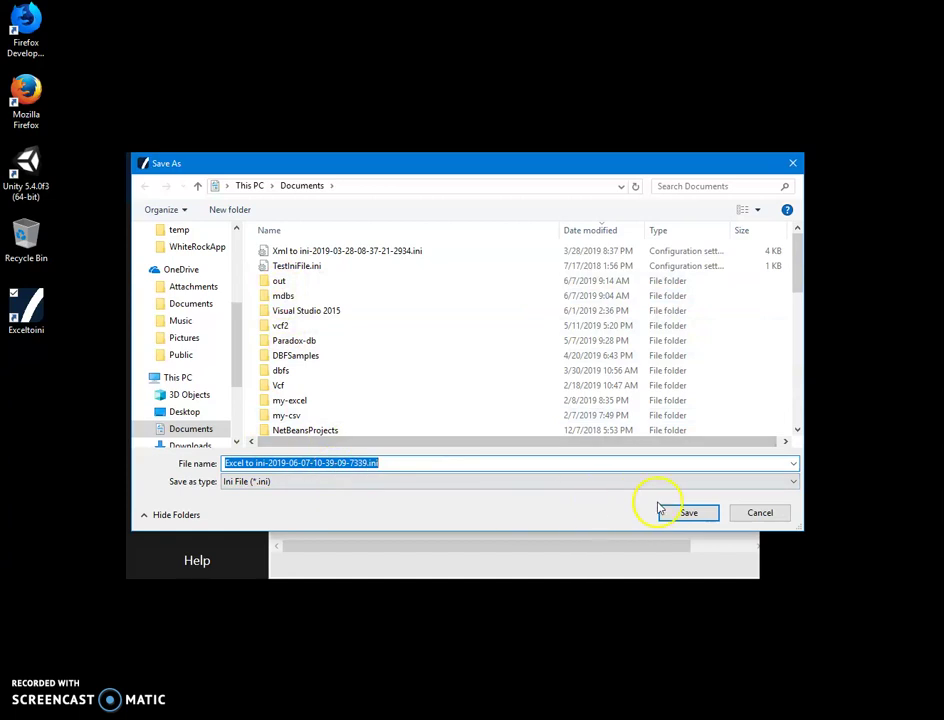
pyautogui.click(688, 517)
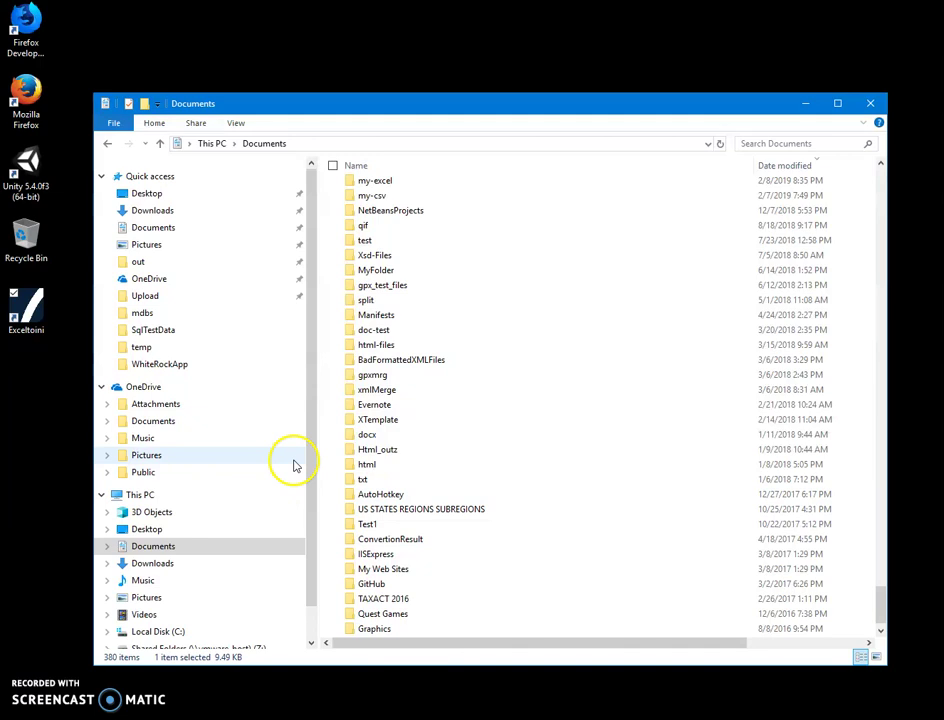
# Step: Find the newly saved ini file among File Explorer's recent files and open it in Notepad++
pyautogui.click(152, 262)
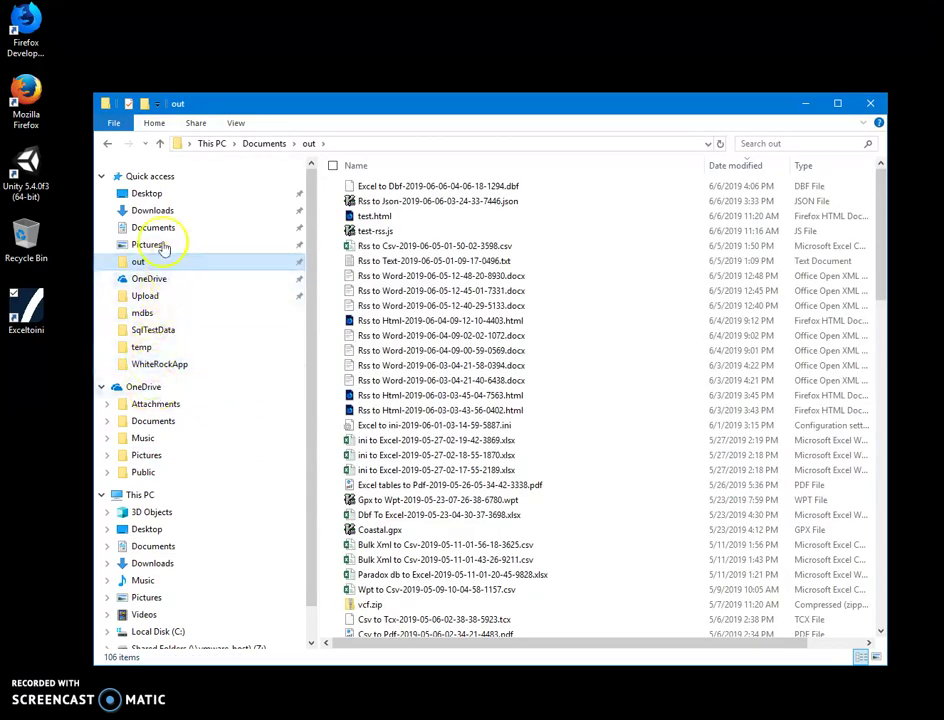
pyautogui.click(128, 176)
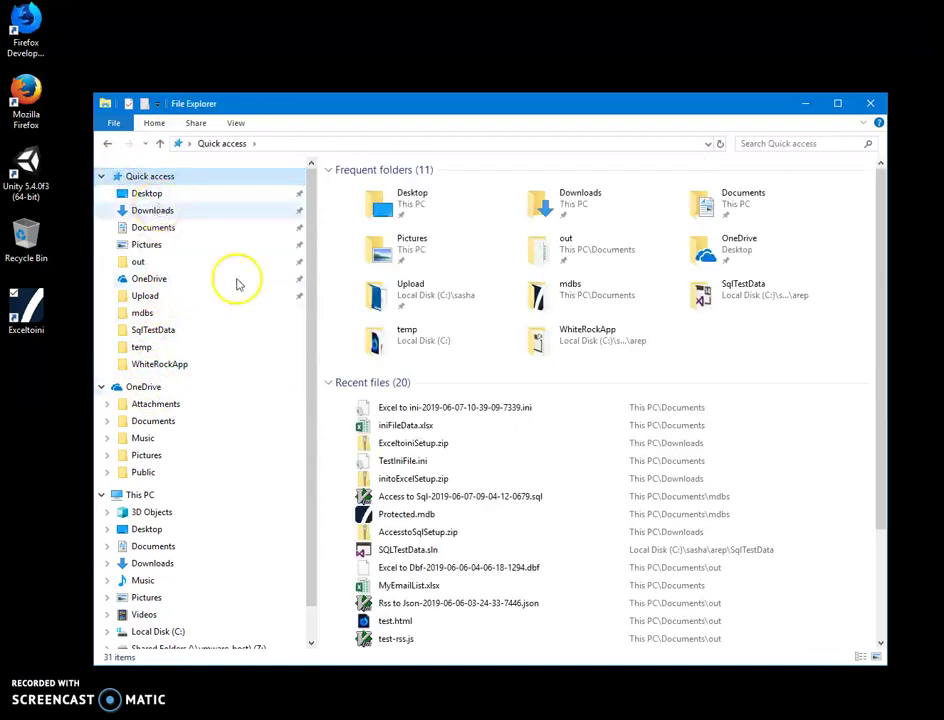
pyautogui.rightClick(343, 407)
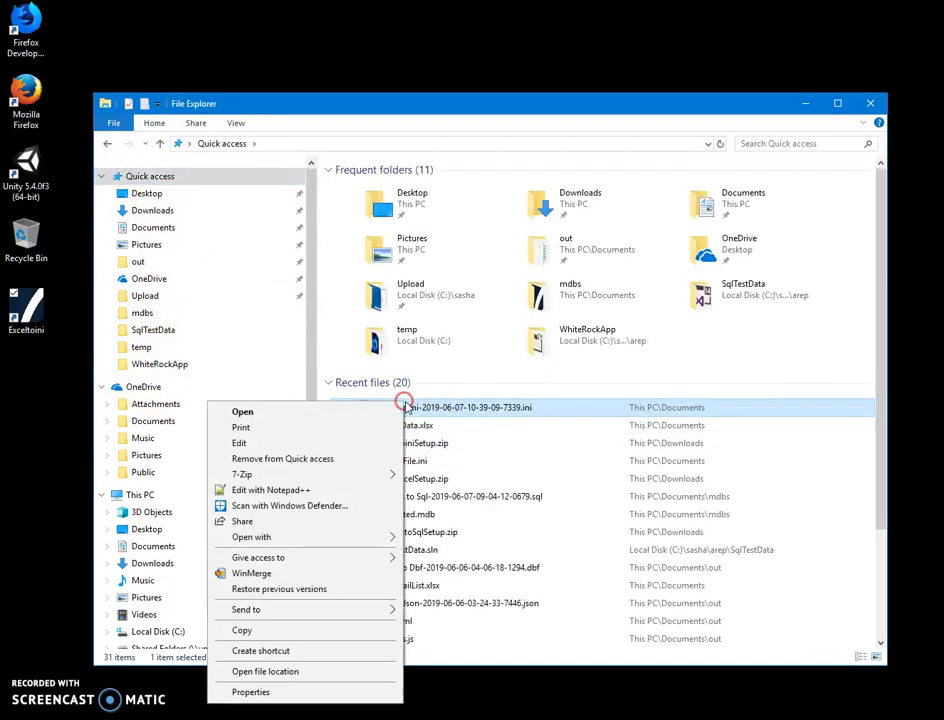
pyautogui.click(311, 489)
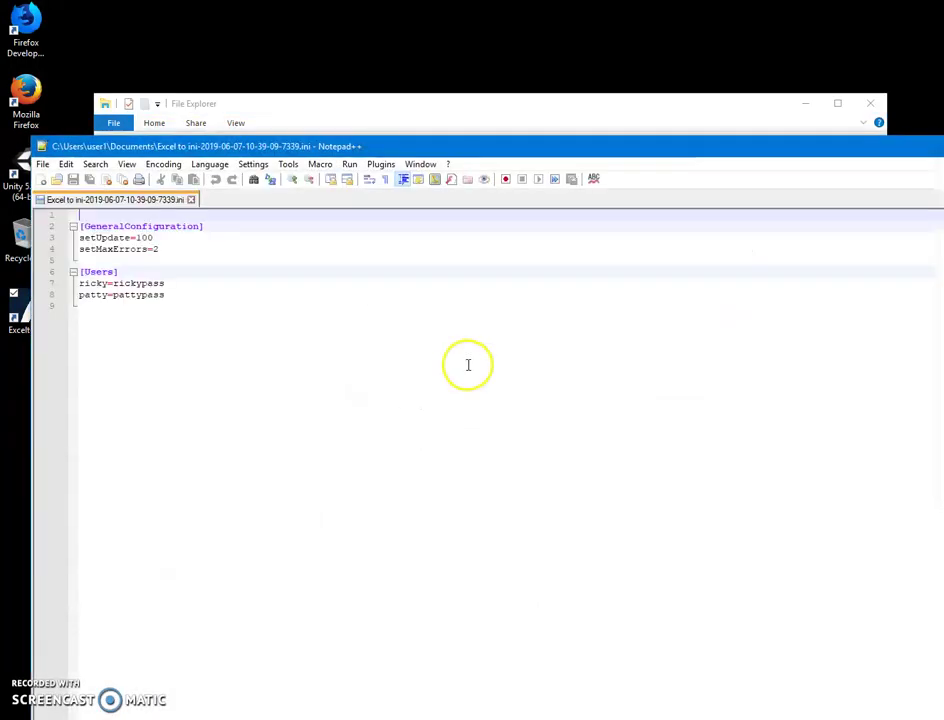
# Step: Check the sections and settings of the converted ini file, and close Notepad++ and File Explorer
pyautogui.click(204, 360)
pyautogui.moveTo(204, 360); pyautogui.dragTo(67, 213)
pyautogui.click(216, 326)
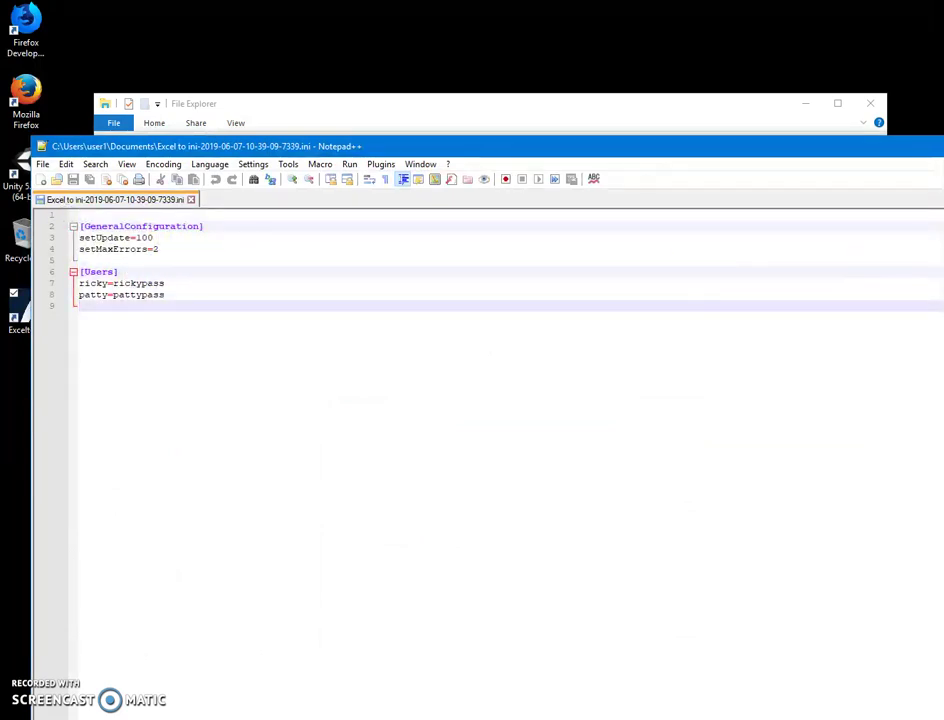
pyautogui.hotkey('alt', 'F4')
pyautogui.click(868, 105)
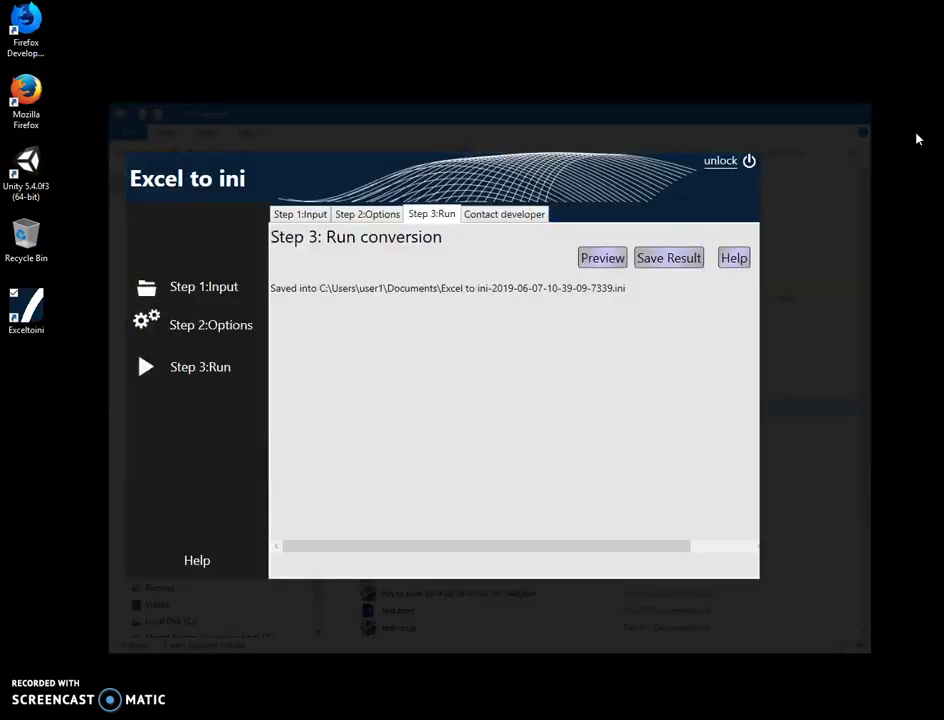